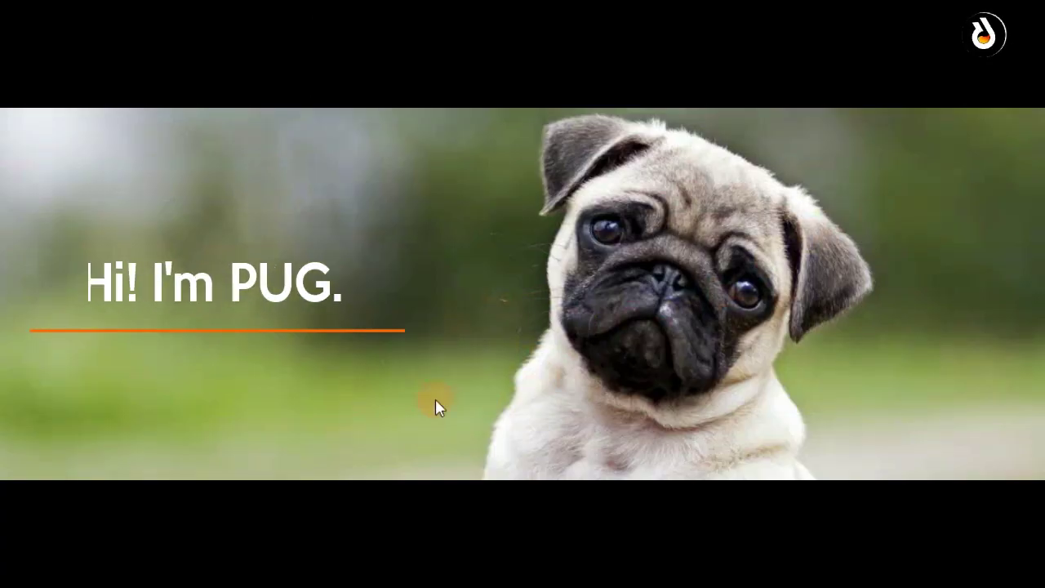
pyautogui.rightClick(455, 402)
pyautogui.click(523, 460)
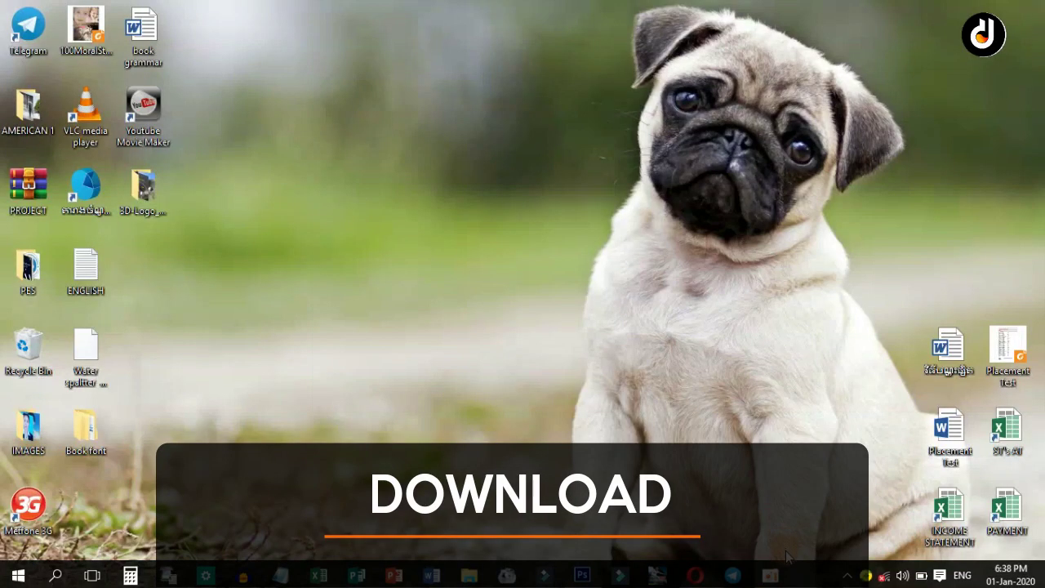
# Step: Switch to the oCam recorder, open its Options dialog and move the dialog aside
pyautogui.click(769, 575)
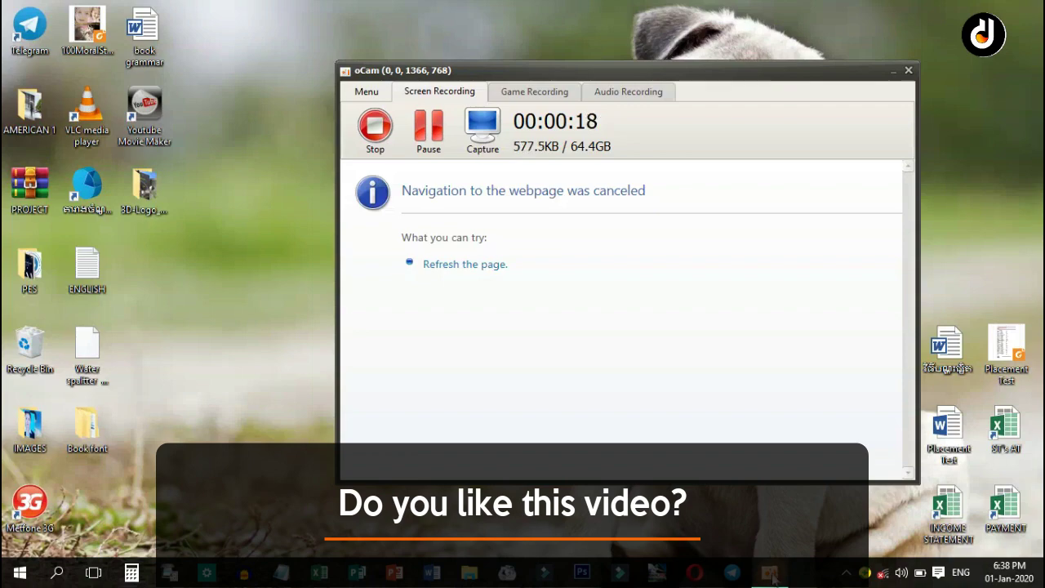
pyautogui.moveTo(771, 580)
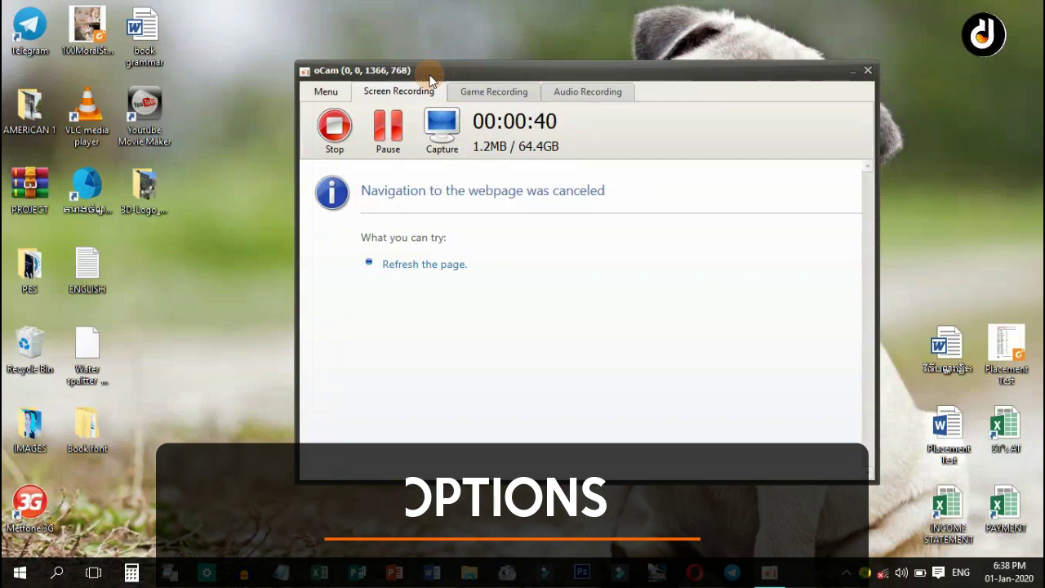
pyautogui.click(326, 93)
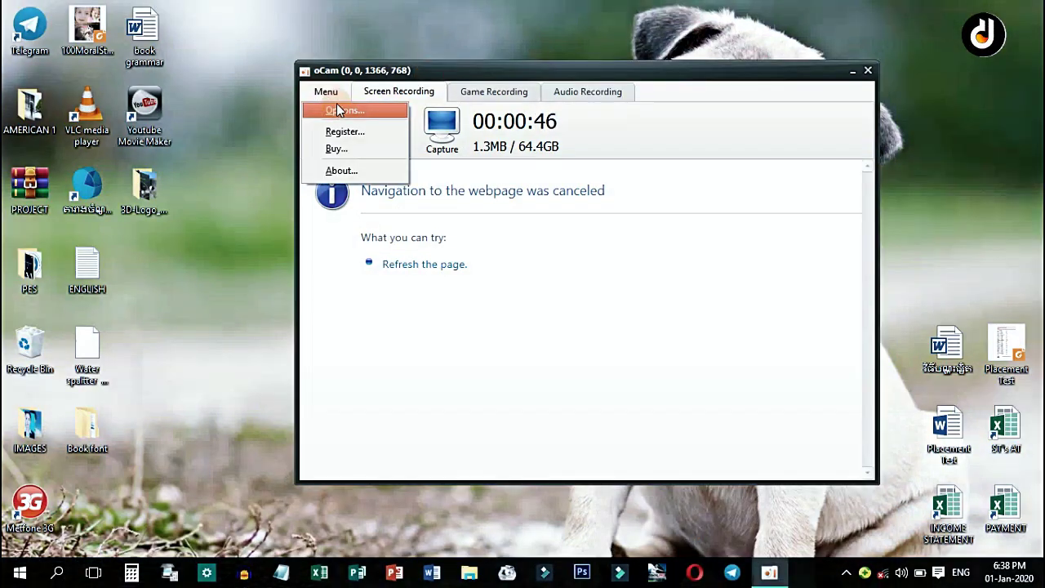
pyautogui.click(342, 109)
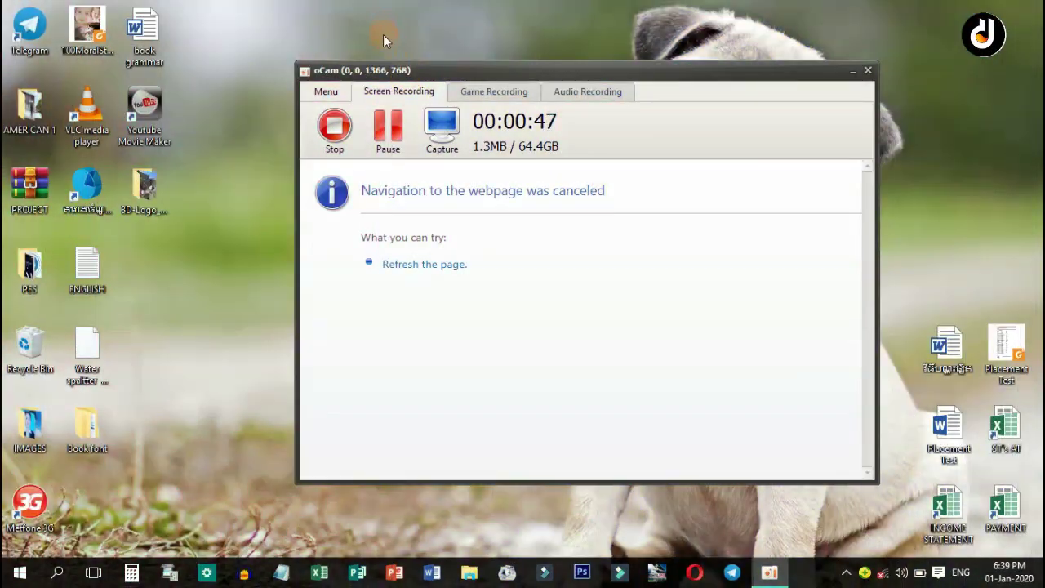
pyautogui.click(333, 97)
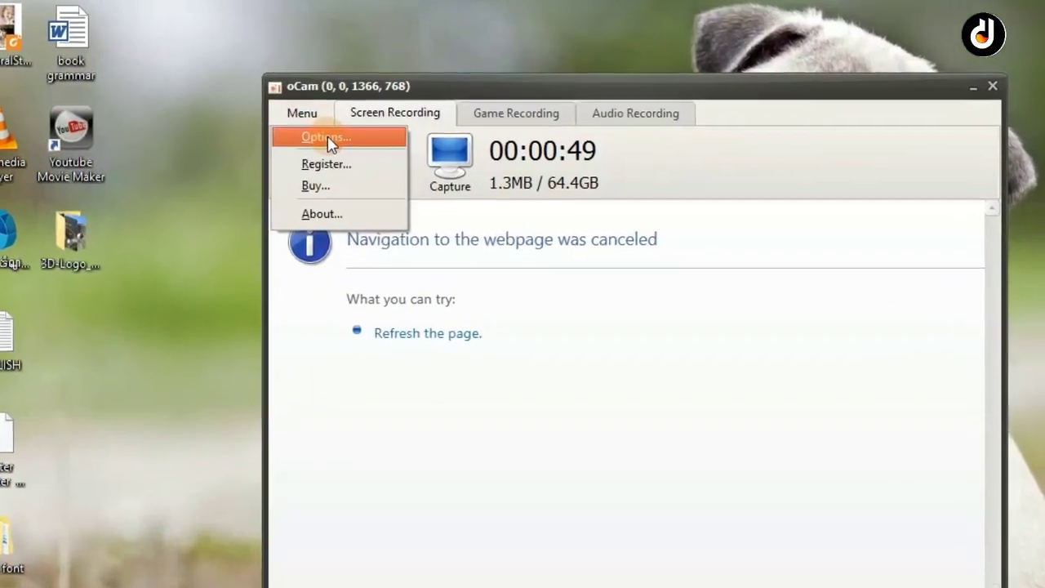
pyautogui.click(342, 109)
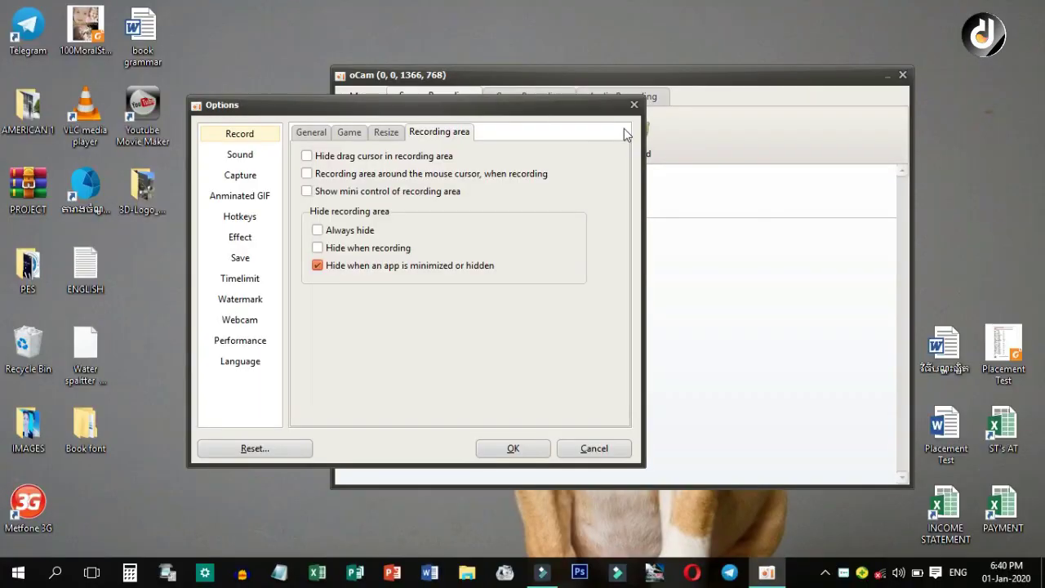
pyautogui.moveTo(455, 98); pyautogui.dragTo(751, 115)
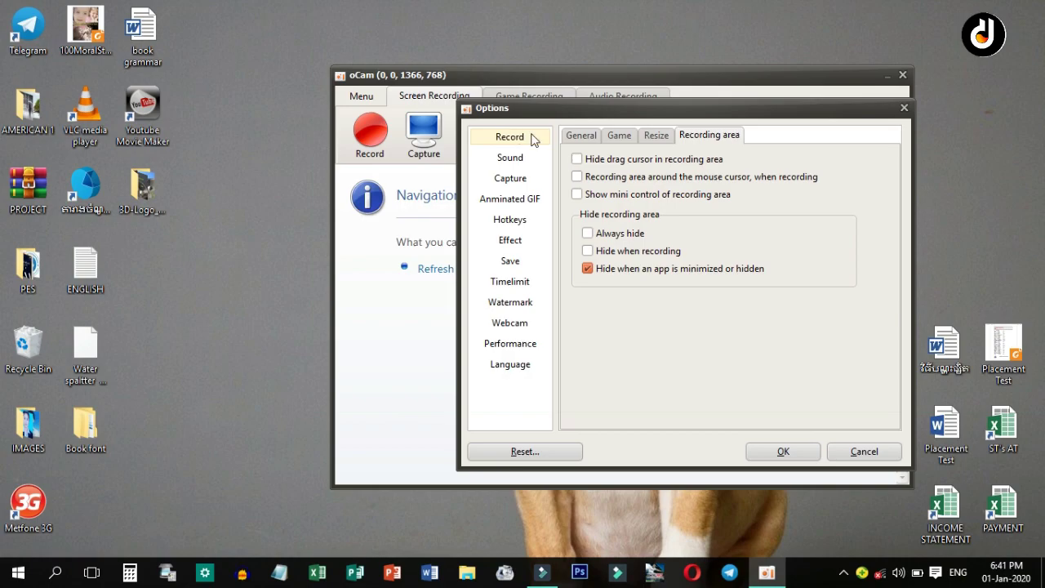
# Step: Examine the recording options for general settings, games, video resizing and the recording area
pyautogui.click(577, 136)
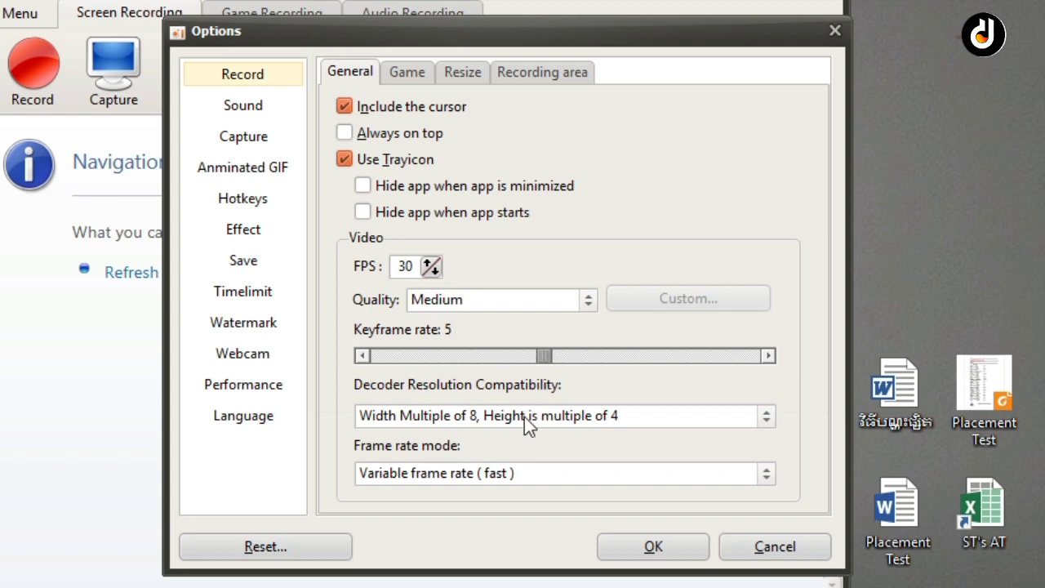
pyautogui.click(388, 78)
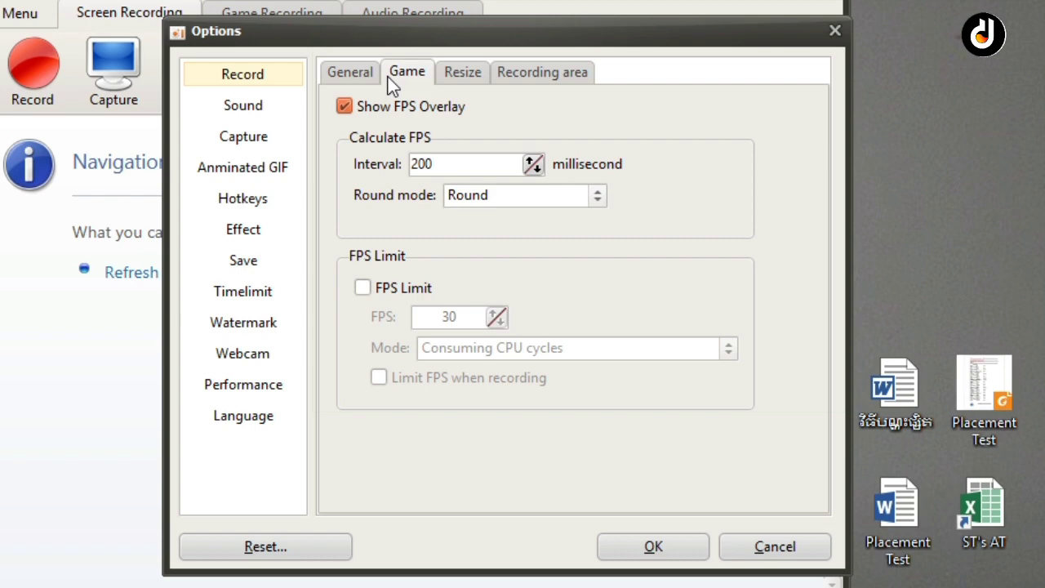
pyautogui.click(441, 164)
pyautogui.click(455, 72)
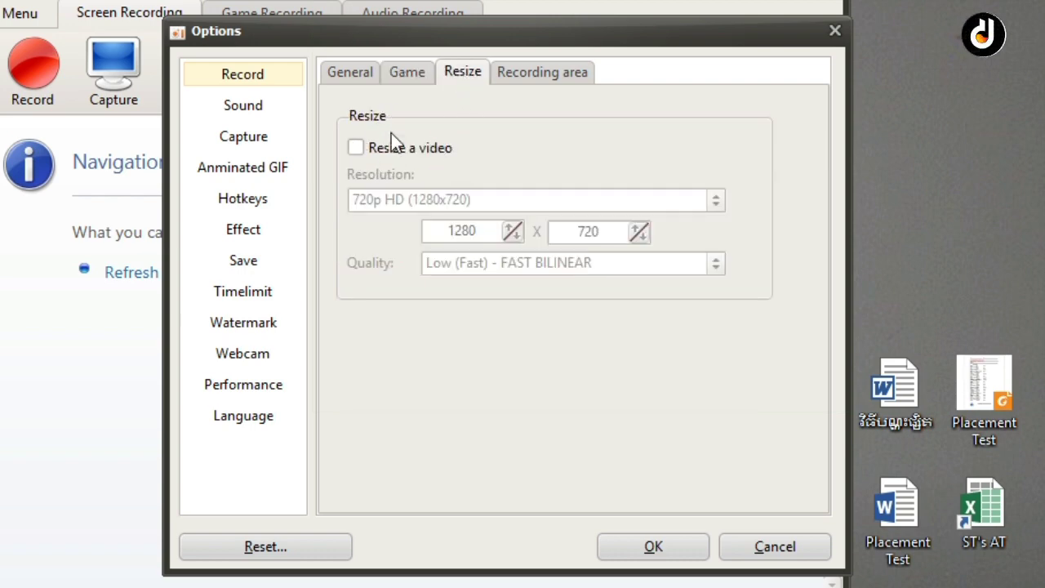
pyautogui.click(527, 71)
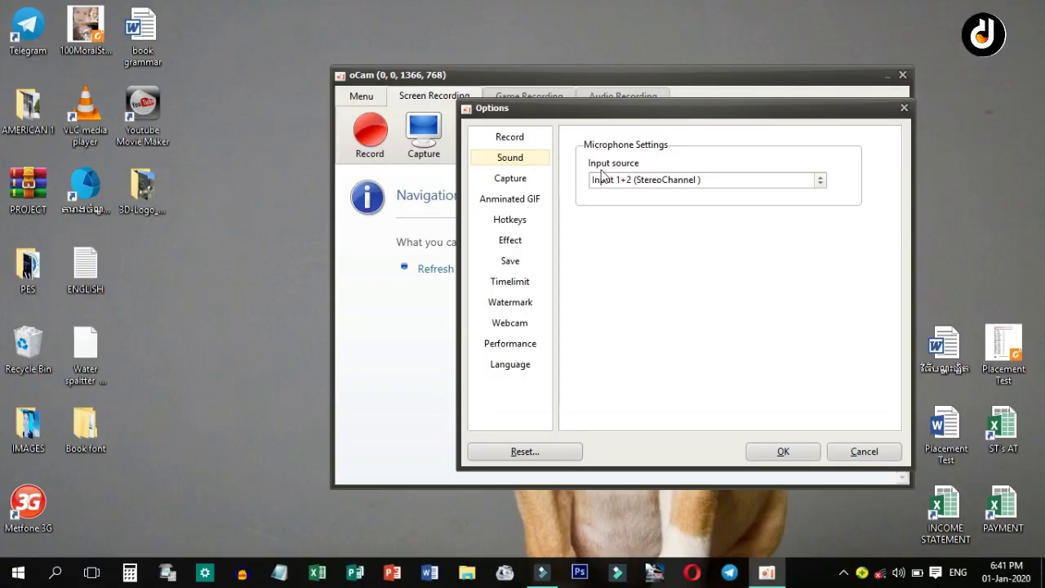
# Step: Select Input 1+2 (StereoChannel) as the microphone input source and examine the capture and animated GIF settings
pyautogui.click(607, 180)
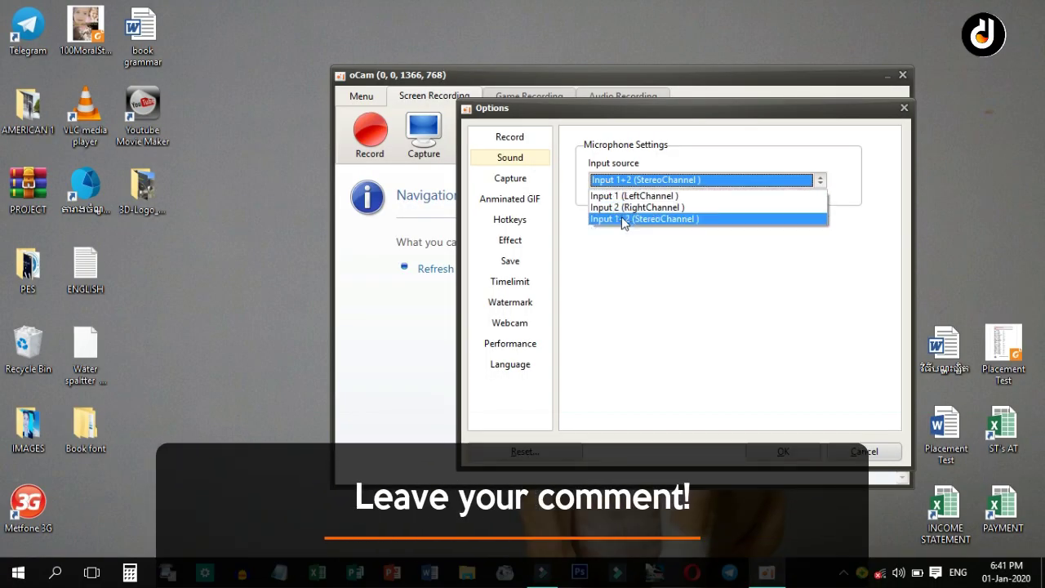
pyautogui.click(621, 216)
pyautogui.click(214, 169)
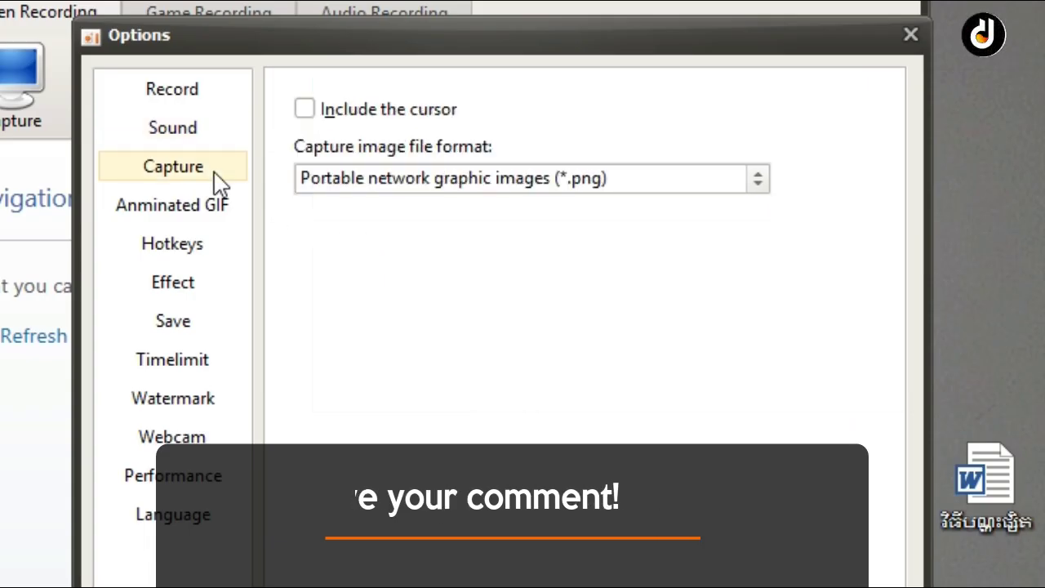
pyautogui.click(205, 224)
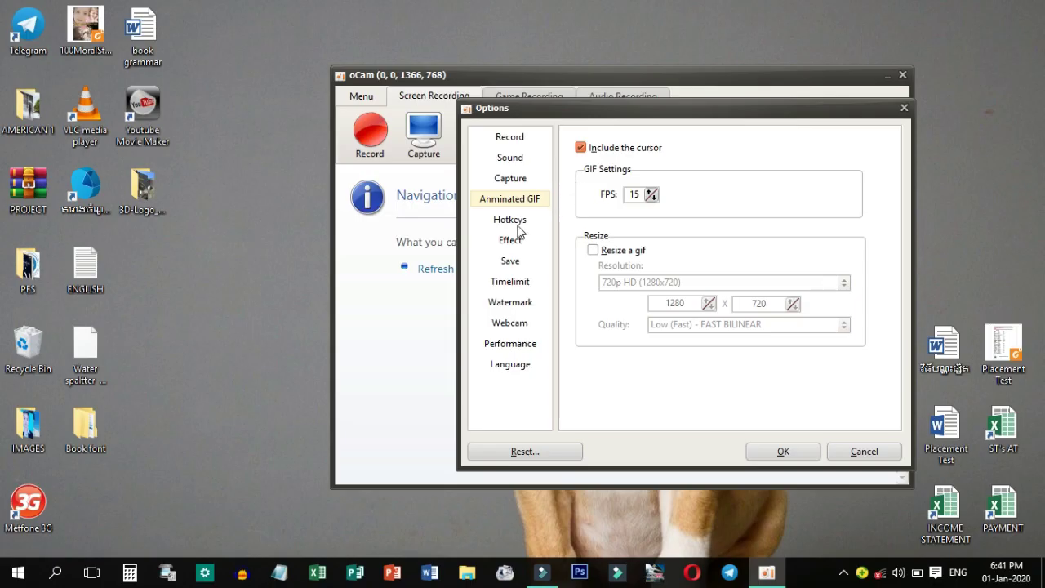
# Step: Review the hotkey settings, including the Record shortcut, and toggle the Show/Hide FPS hotkey on and off
pyautogui.click(172, 243)
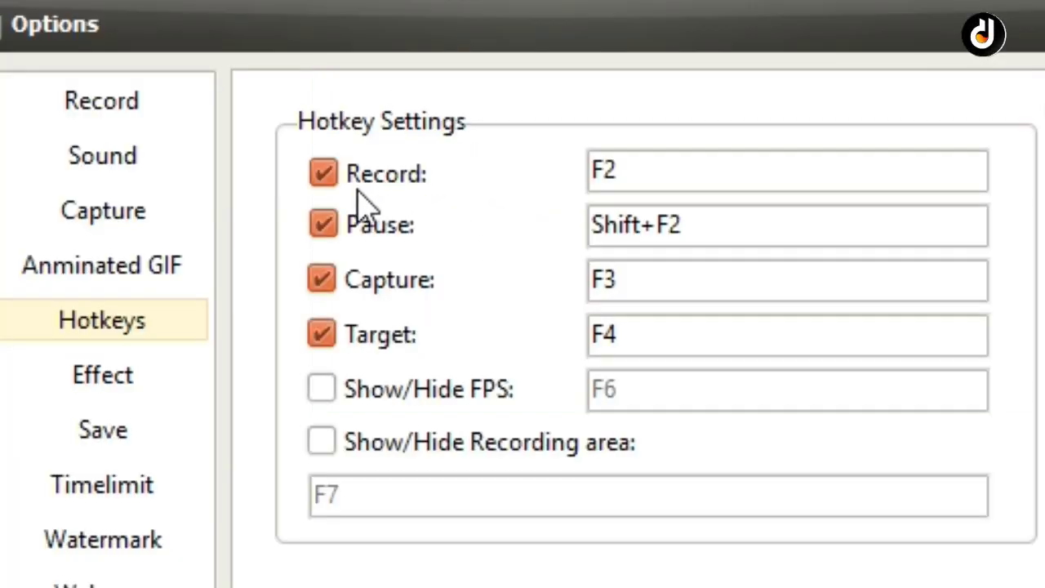
pyautogui.moveTo(659, 177); pyautogui.dragTo(553, 174)
pyautogui.click(717, 178)
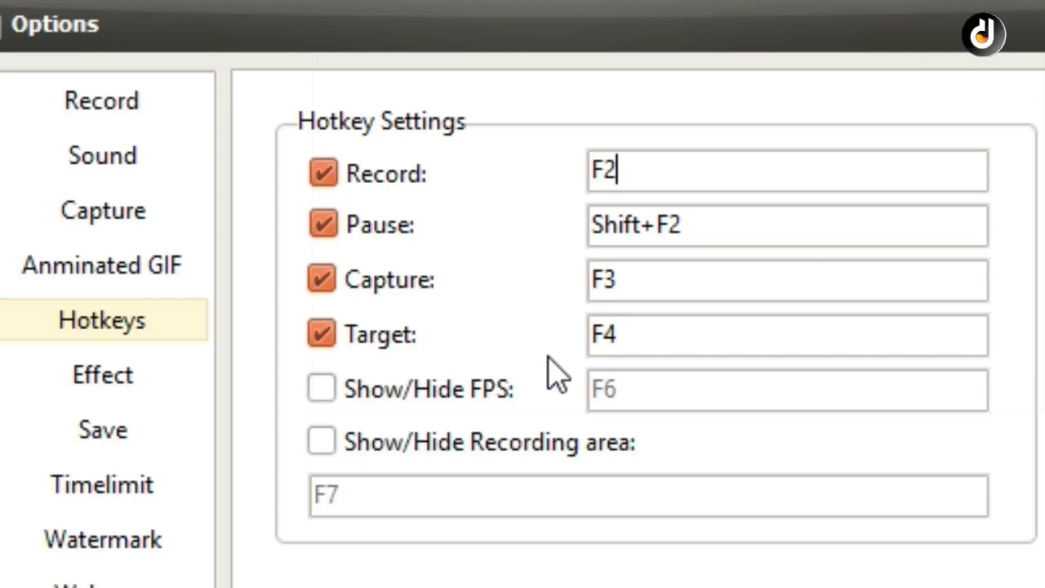
pyautogui.click(327, 393)
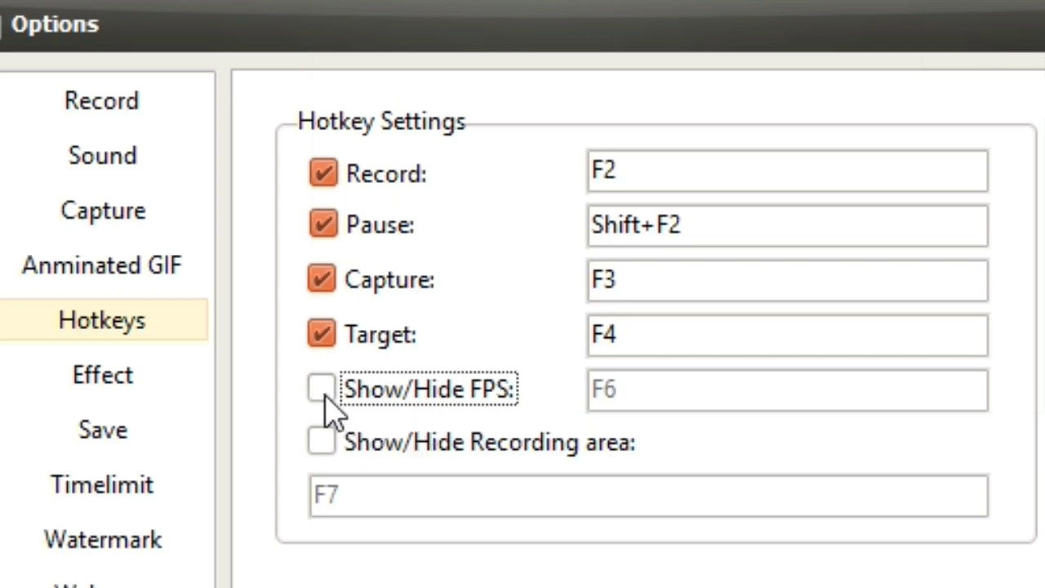
pyautogui.click(327, 393)
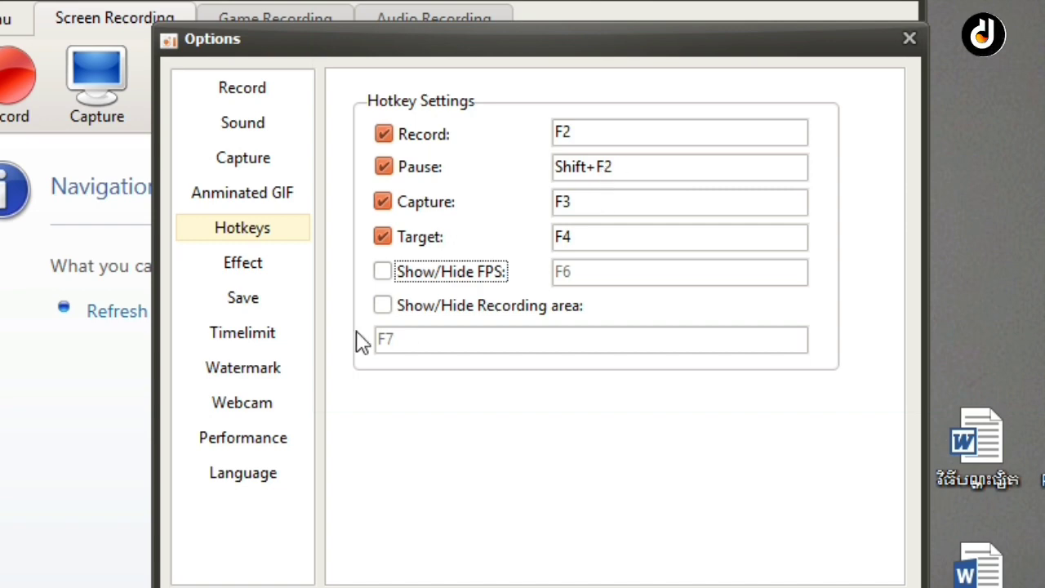
# Step: Bring up the mouse left-click effect settings and move the Options dialog aside
pyautogui.click(253, 263)
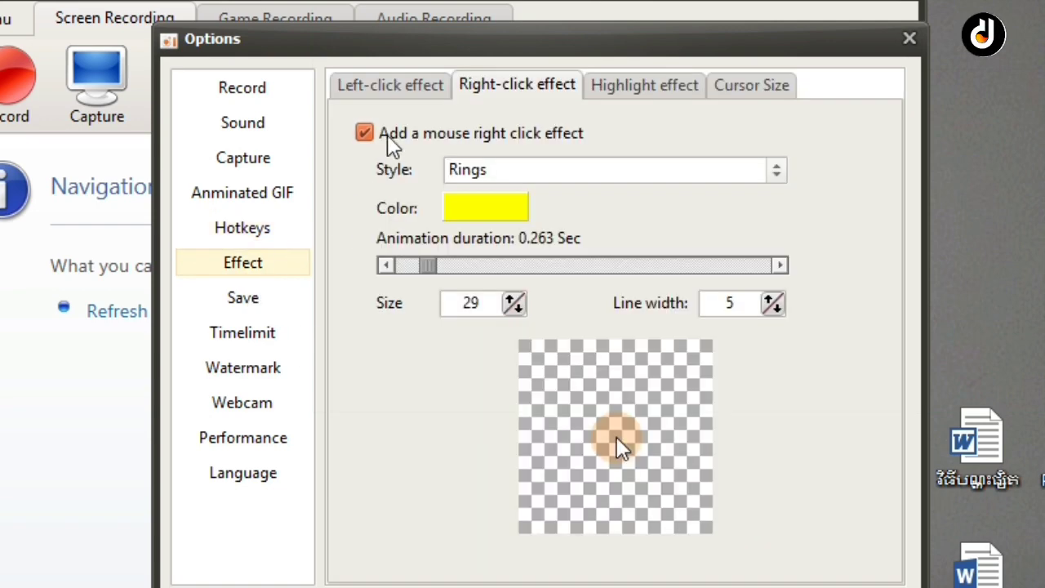
pyautogui.click(382, 86)
pyautogui.moveTo(387, 42); pyautogui.dragTo(307, 41)
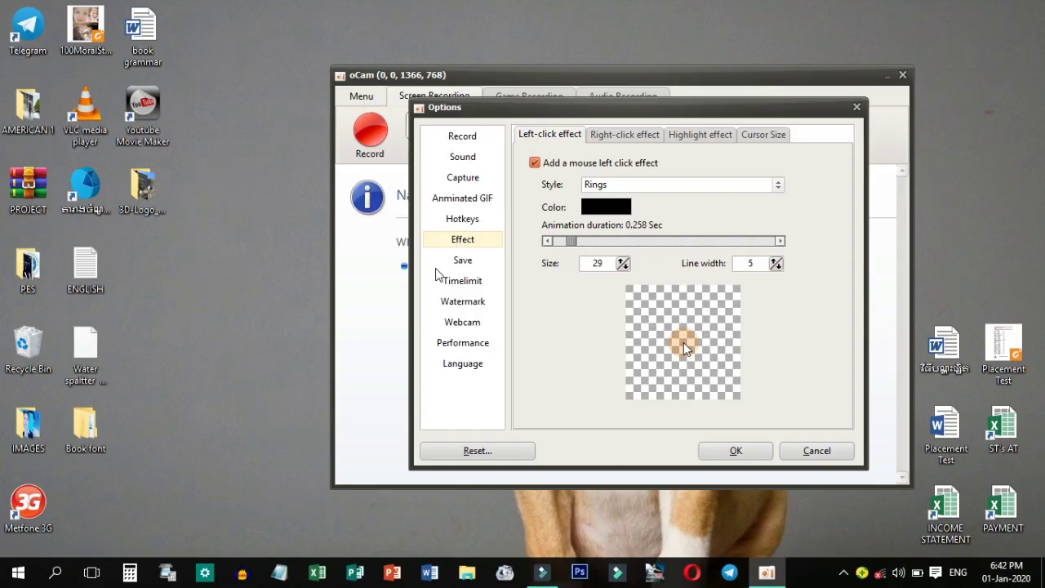
pyautogui.moveTo(546, 580)
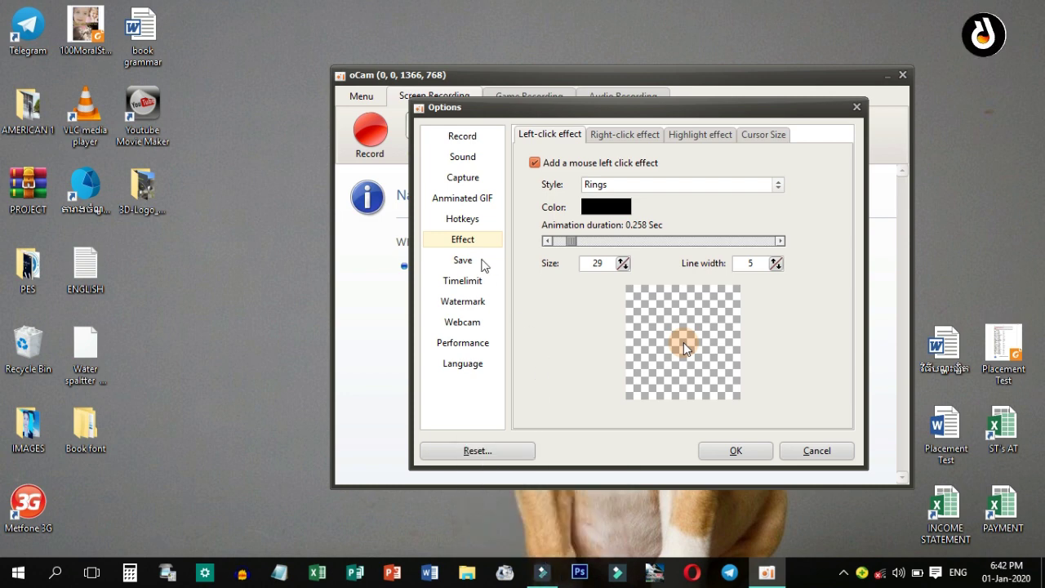
pyautogui.click(476, 259)
pyautogui.click(471, 245)
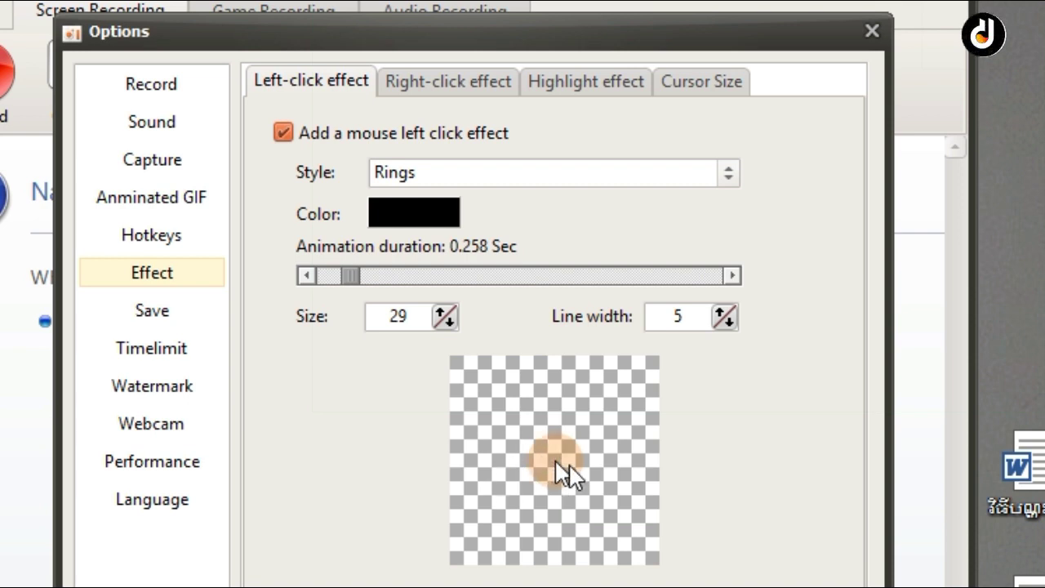
# Step: Try the Star and Star Rotation styles for the left-click effect and look at its color choices
pyautogui.click(487, 175)
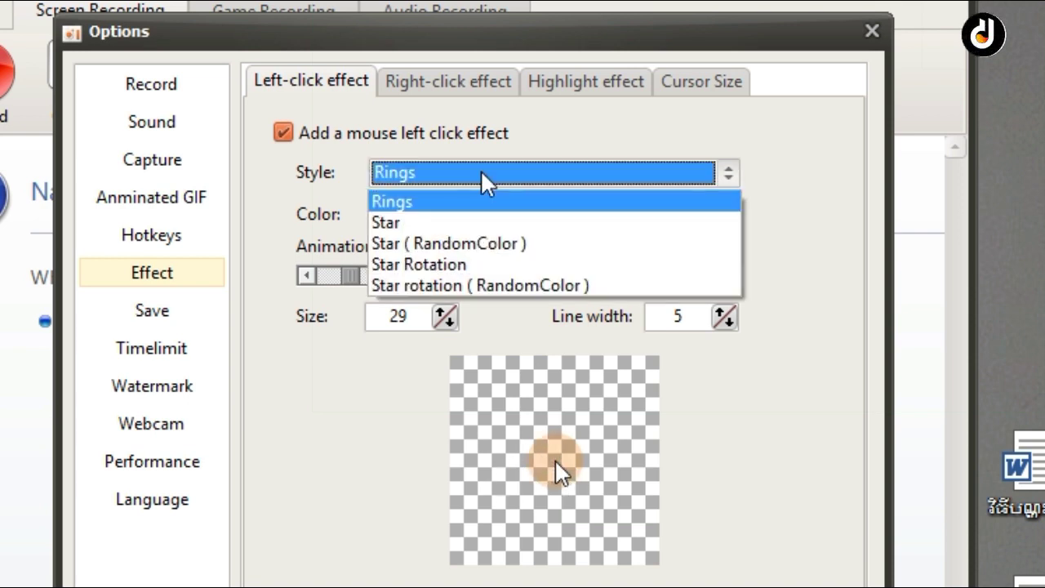
pyautogui.click(435, 204)
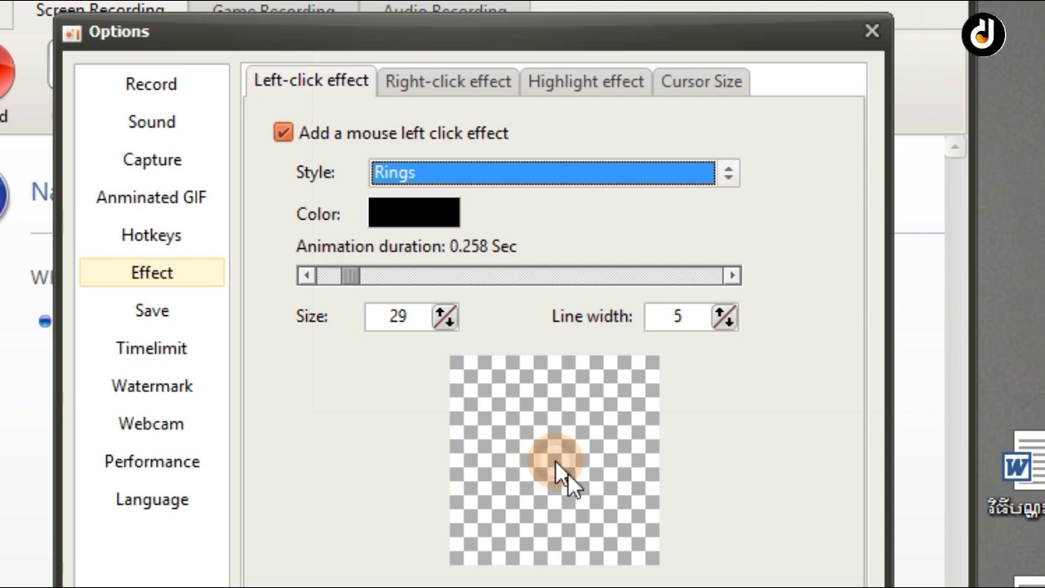
pyautogui.click(433, 189)
pyautogui.click(436, 222)
pyautogui.click(492, 172)
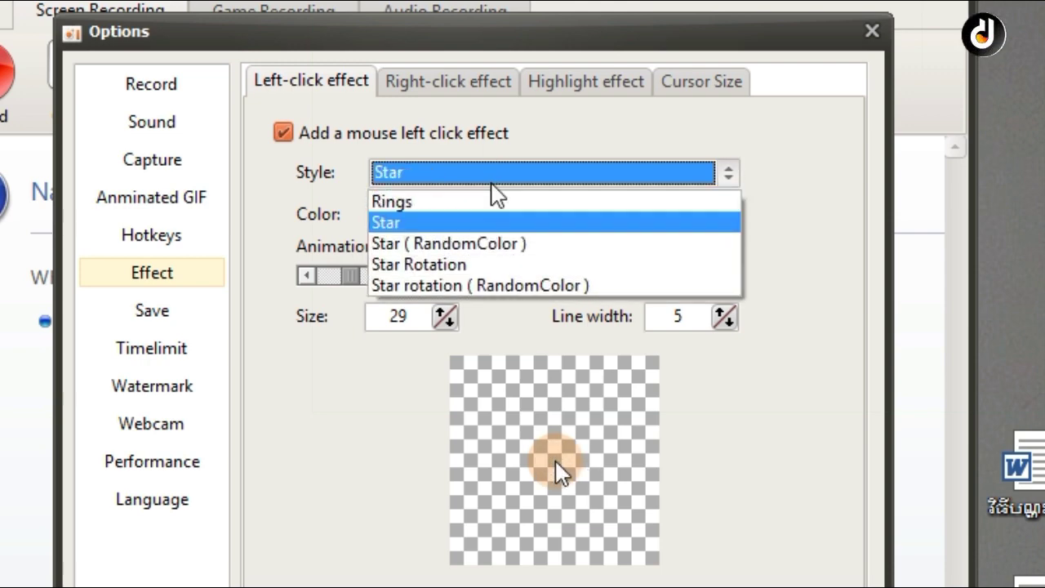
pyautogui.click(488, 264)
pyautogui.click(412, 213)
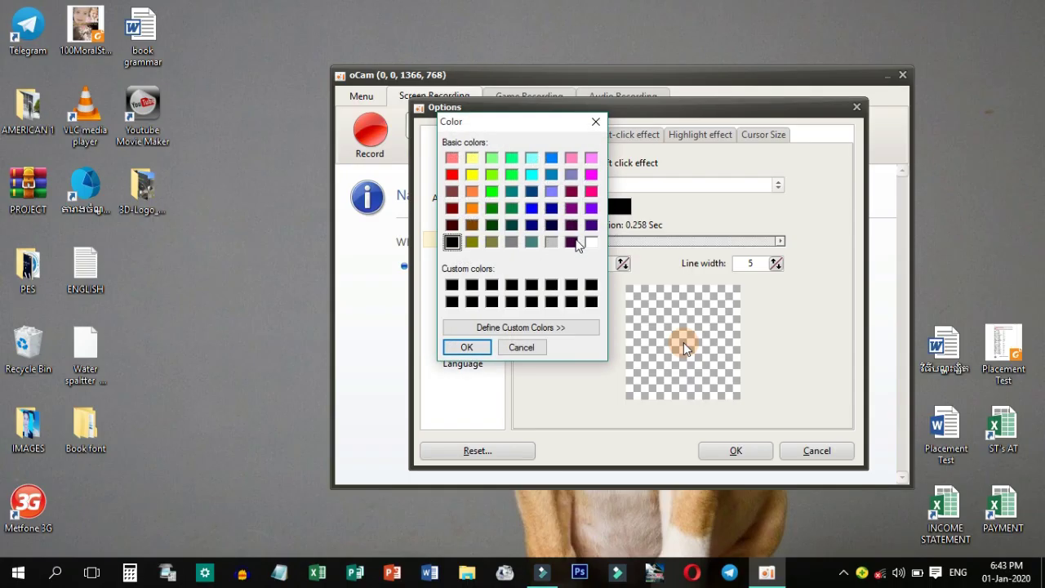
pyautogui.click(521, 347)
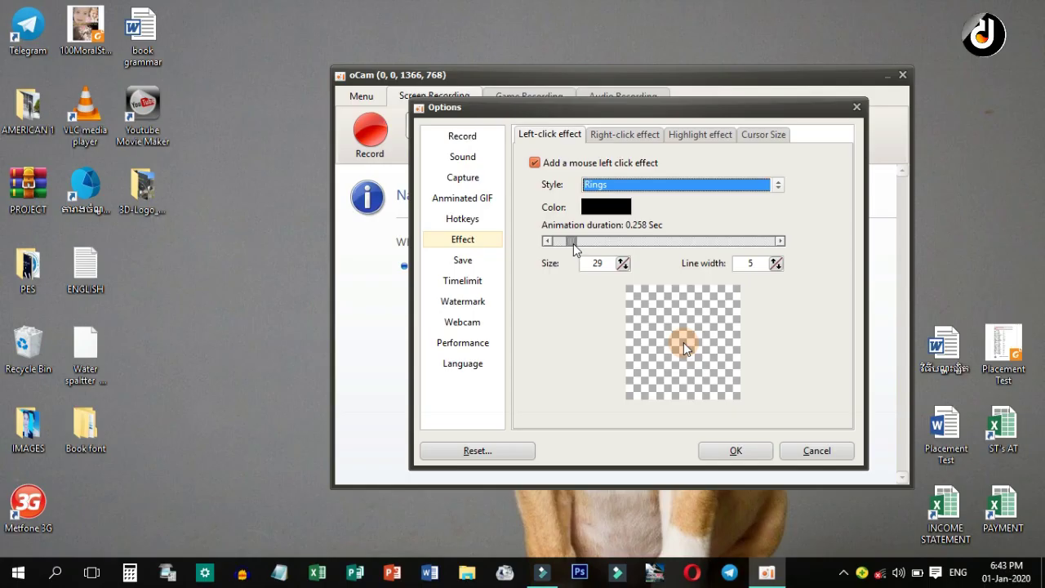
# Step: Set the left-click effect's animation duration to 0.189 sec and its size to 34
pyautogui.moveTo(448, 324); pyautogui.dragTo(609, 333)
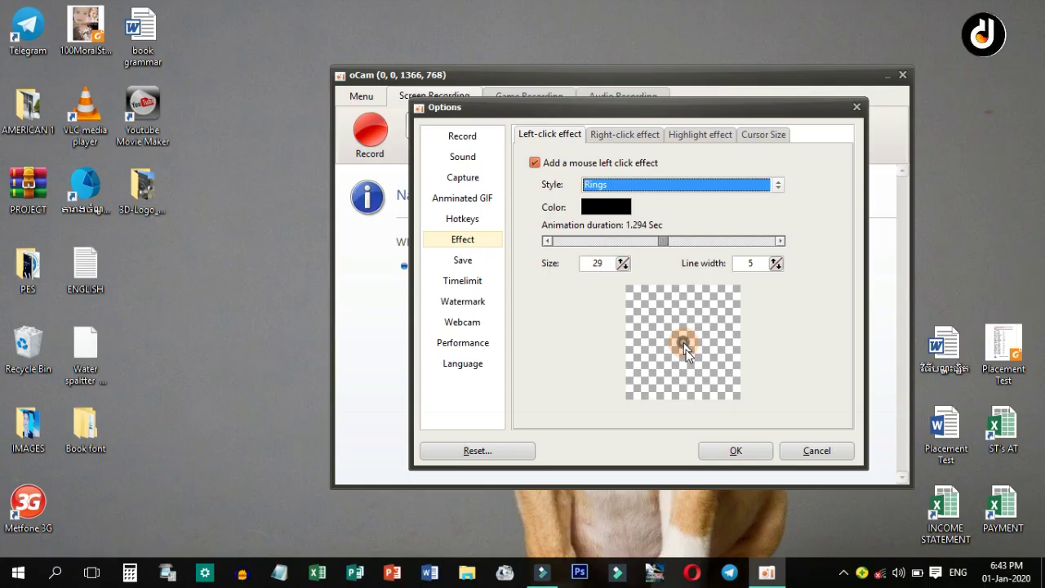
pyautogui.moveTo(663, 242); pyautogui.dragTo(572, 244)
pyautogui.click(604, 263)
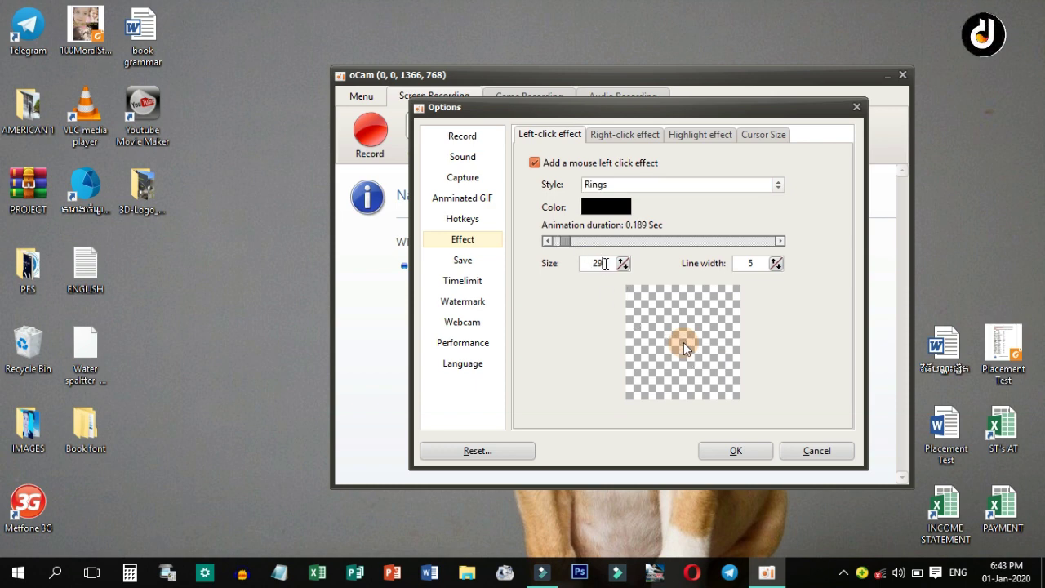
pyautogui.doubleClick(603, 263)
pyautogui.click(621, 260)
pyautogui.click(620, 260)
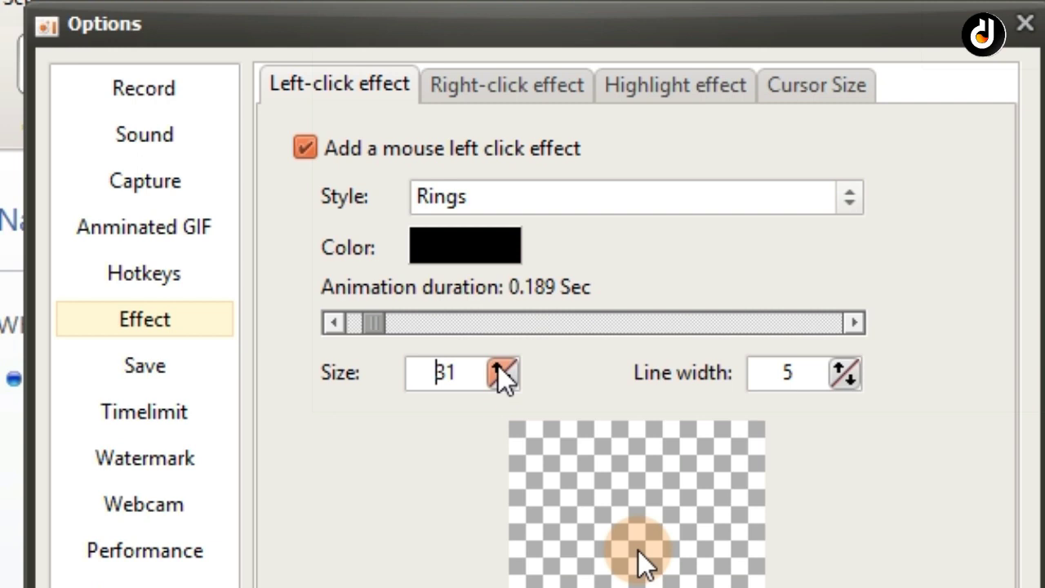
pyautogui.click(498, 365)
pyautogui.click(498, 365)
pyautogui.click(498, 365)
pyautogui.click(498, 365)
pyautogui.click(498, 365)
pyautogui.click(498, 365)
pyautogui.click(513, 379)
pyautogui.click(513, 380)
pyautogui.click(513, 380)
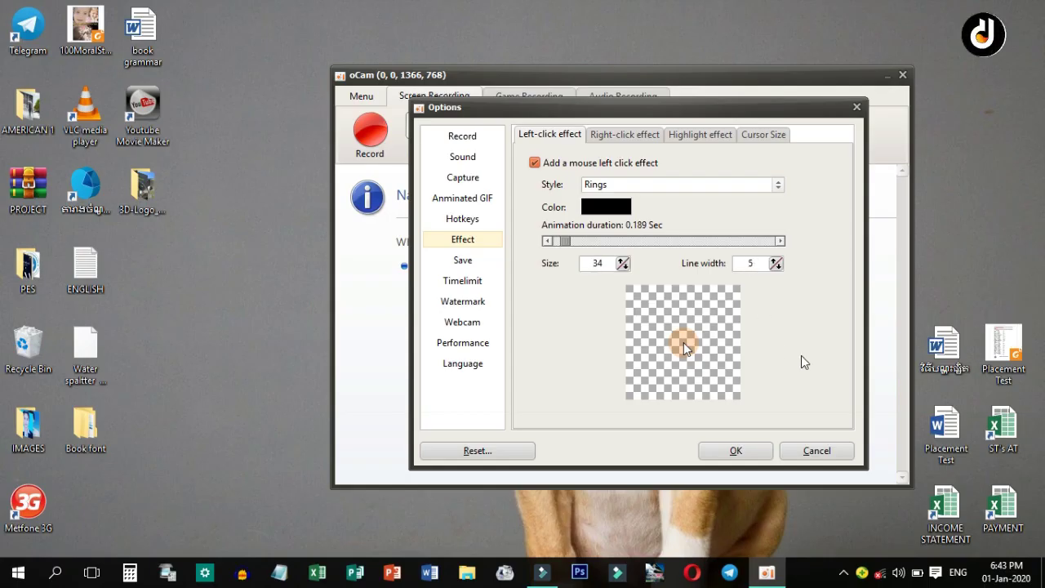
# Step: Examine the right-click effect settings and its color palette without choosing a new color
pyautogui.click(622, 139)
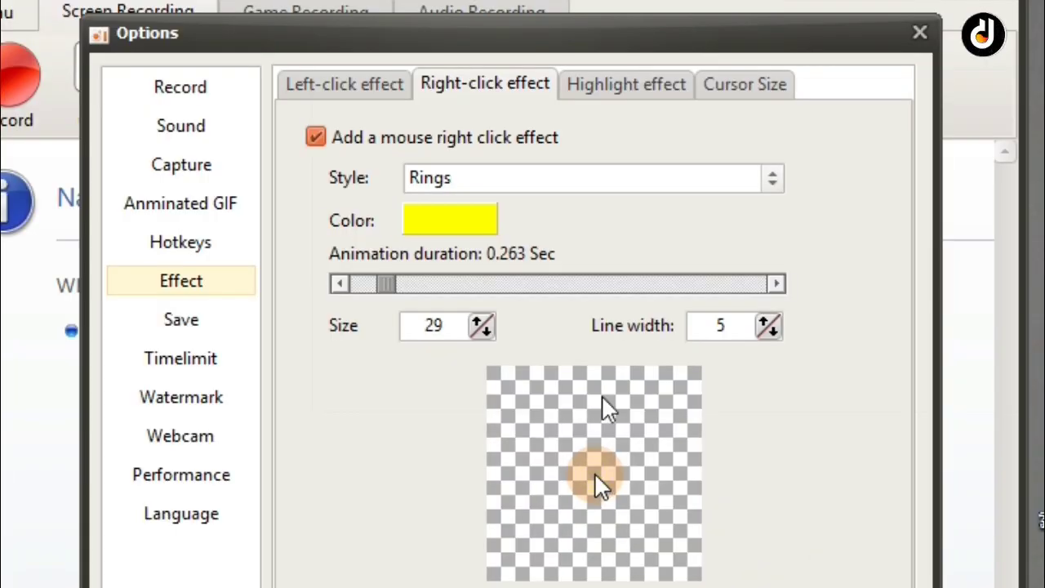
pyautogui.click(466, 229)
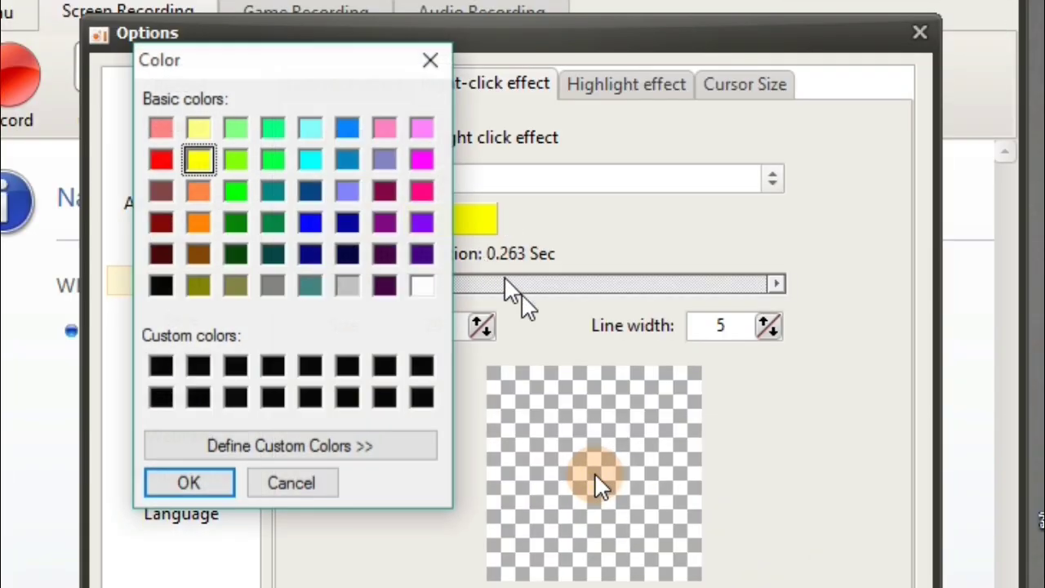
pyautogui.click(290, 482)
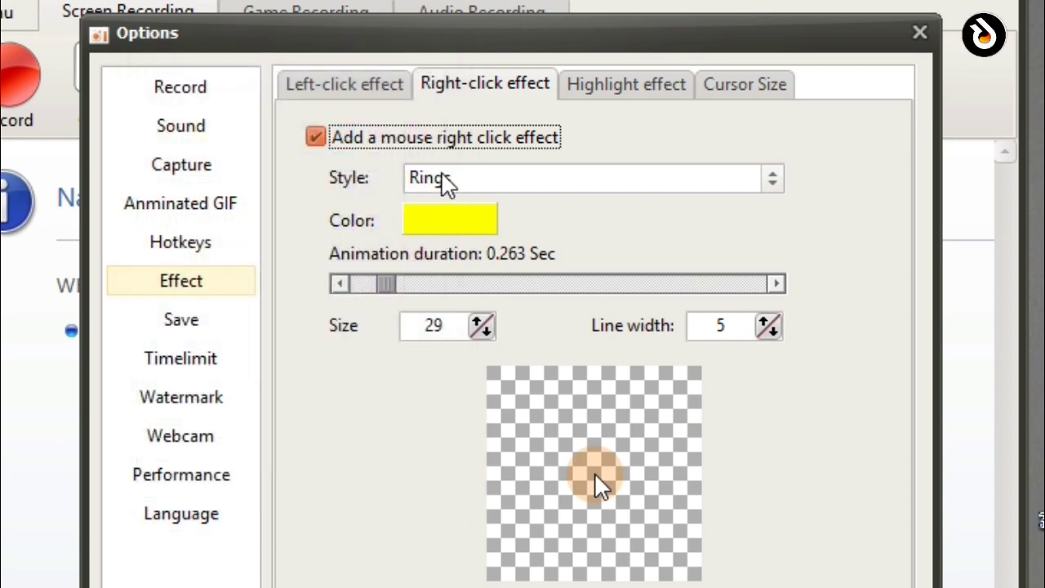
# Step: Set the mouse right-click effect's style to Star ( RandomColor )
pyautogui.click(445, 181)
pyautogui.click(457, 251)
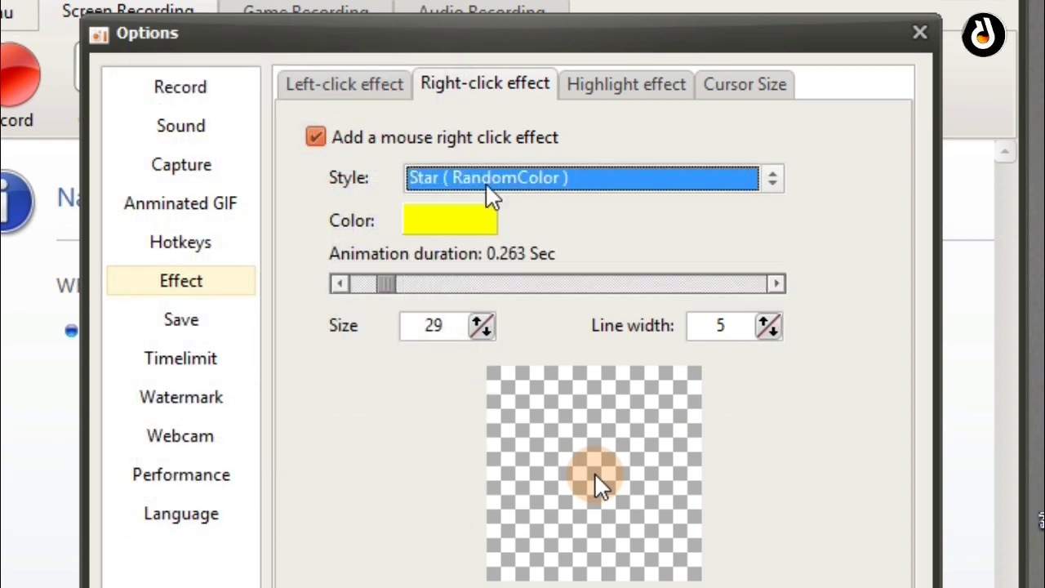
pyautogui.click(490, 180)
pyautogui.click(500, 253)
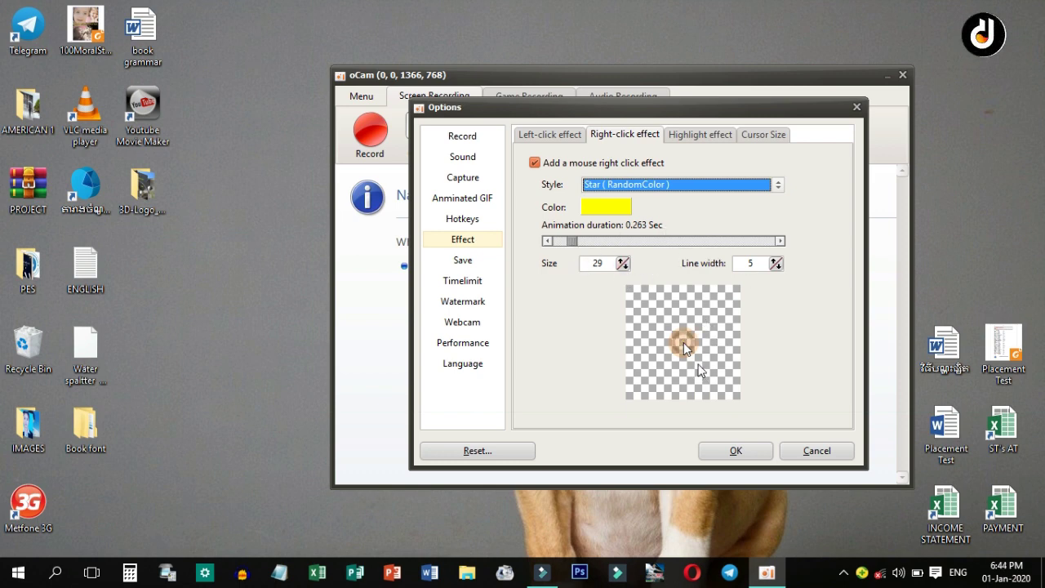
# Step: Change the mouse cursor highlight effect's color from the basic palette to cyan
pyautogui.click(700, 135)
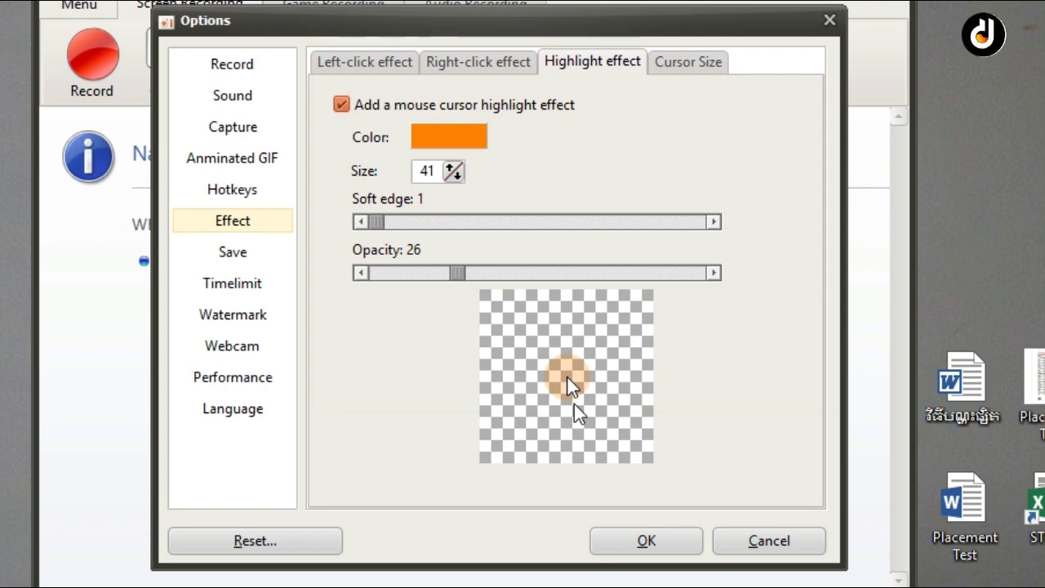
pyautogui.click(457, 142)
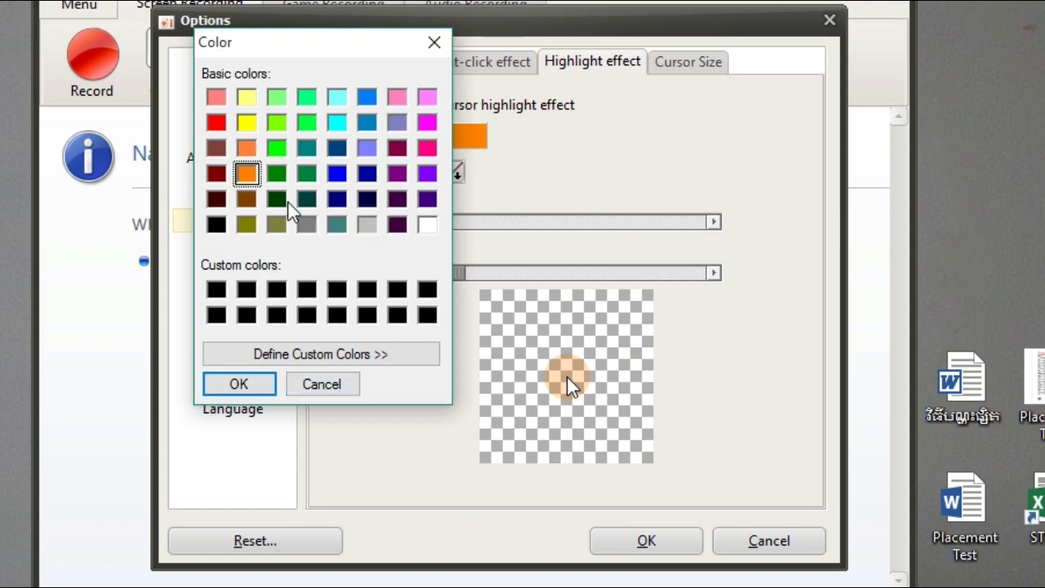
pyautogui.click(247, 147)
pyautogui.click(247, 123)
pyautogui.click(337, 123)
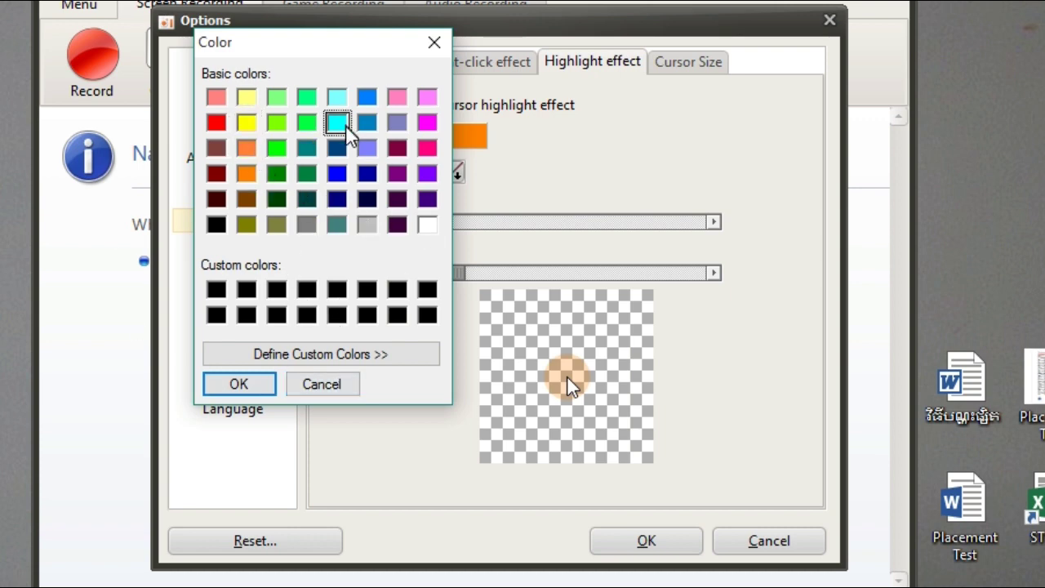
pyautogui.click(261, 390)
# Step: Set the cursor highlight's opacity to 47 and its soft edge to 14
pyautogui.moveTo(387, 221); pyautogui.dragTo(749, 236)
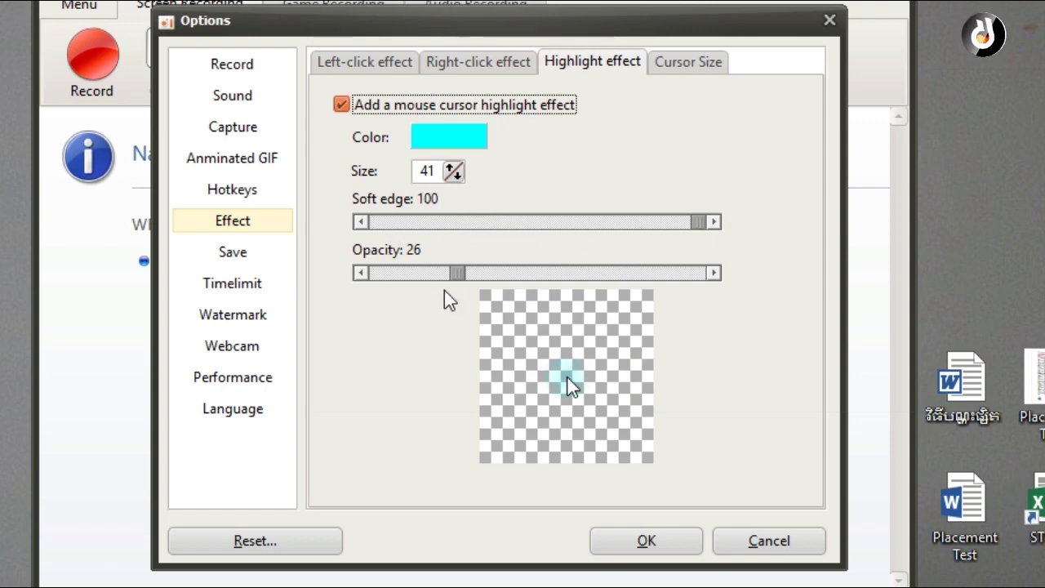
pyautogui.click(678, 278)
pyautogui.press('Left')
pyautogui.press('Left')
pyautogui.press('Left')
pyautogui.press('Left')
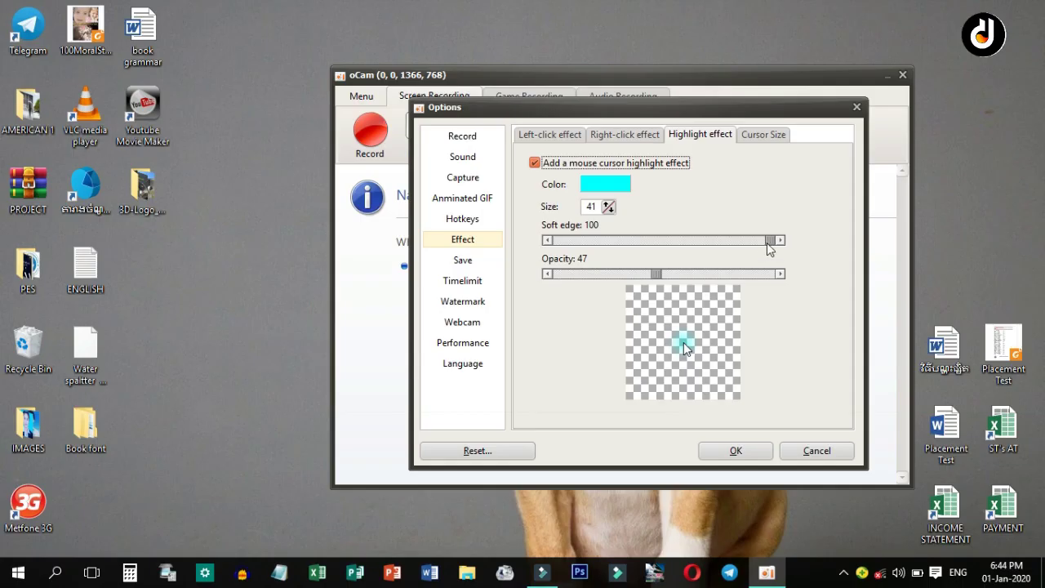
pyautogui.moveTo(769, 248); pyautogui.dragTo(588, 249)
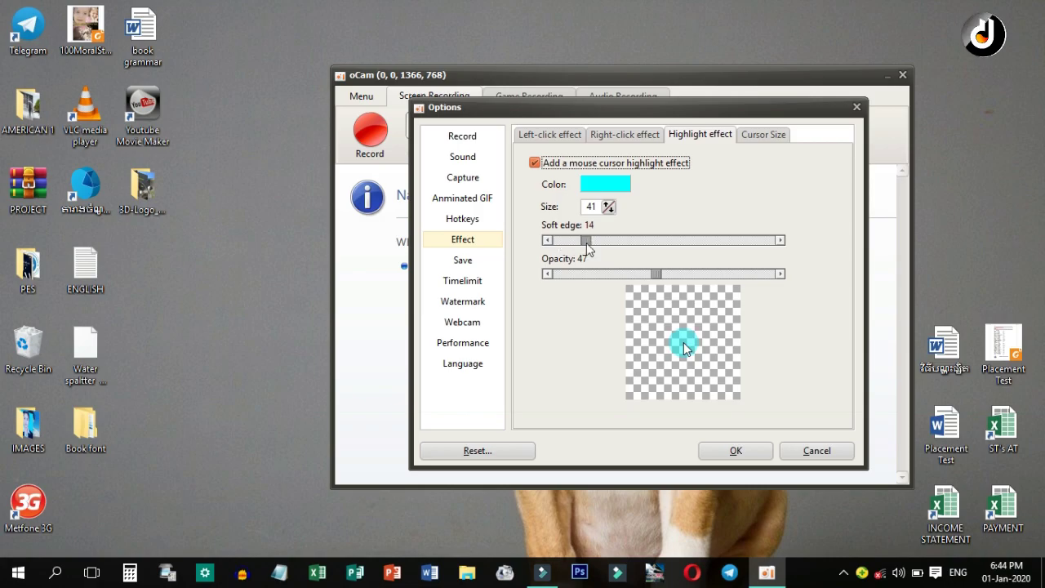
# Step: Try a cursor size of 3.9 for the recorded mouse pointer and return it to 1
pyautogui.hotkey('ctrl', 'Tab')
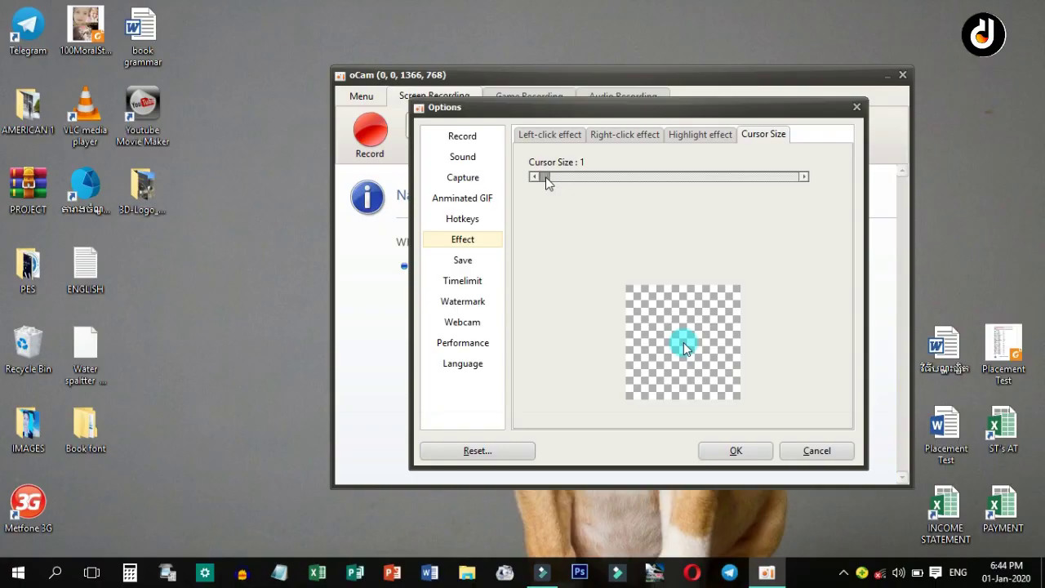
pyautogui.moveTo(547, 177); pyautogui.dragTo(446, 127)
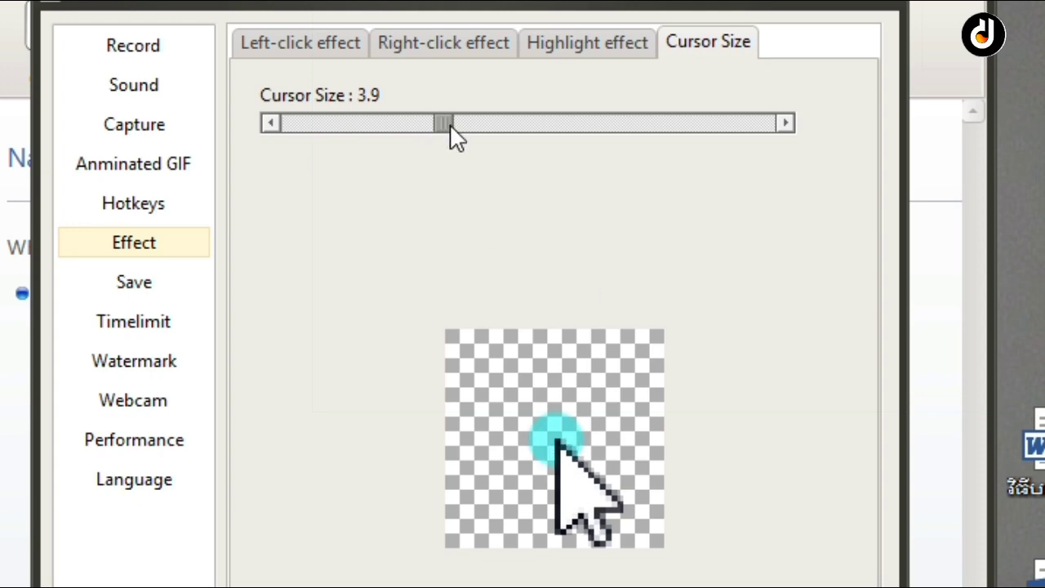
pyautogui.moveTo(450, 124); pyautogui.dragTo(287, 124)
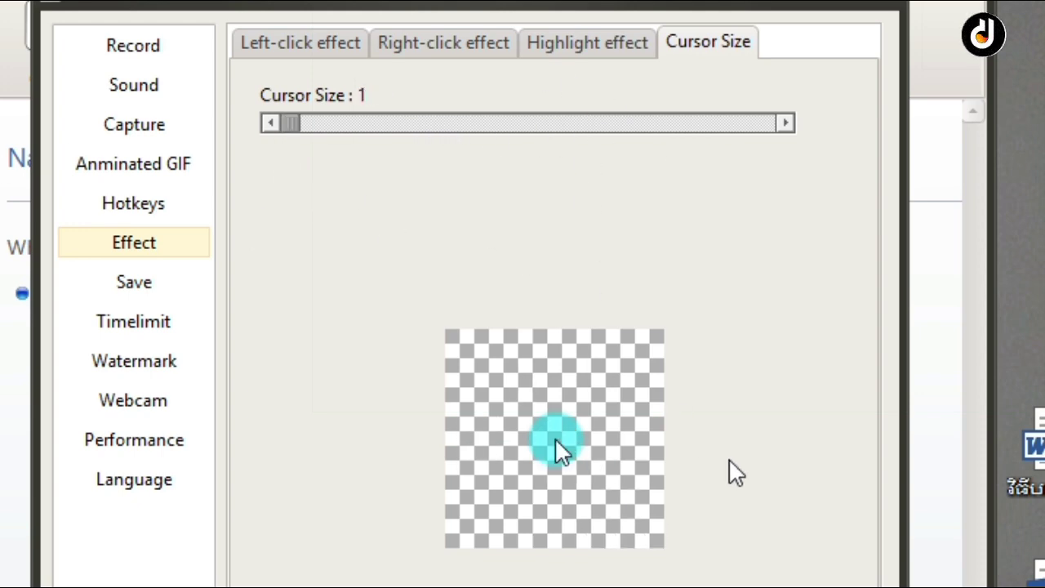
# Step: Look over the recording time limit options and try turning video watermarks on and off again
pyautogui.click(140, 297)
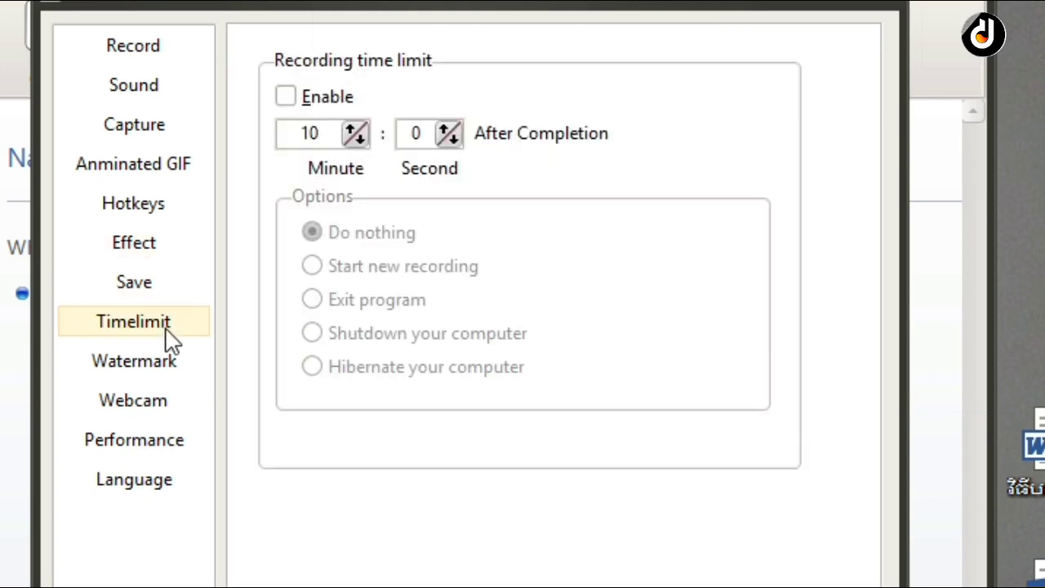
pyautogui.click(181, 368)
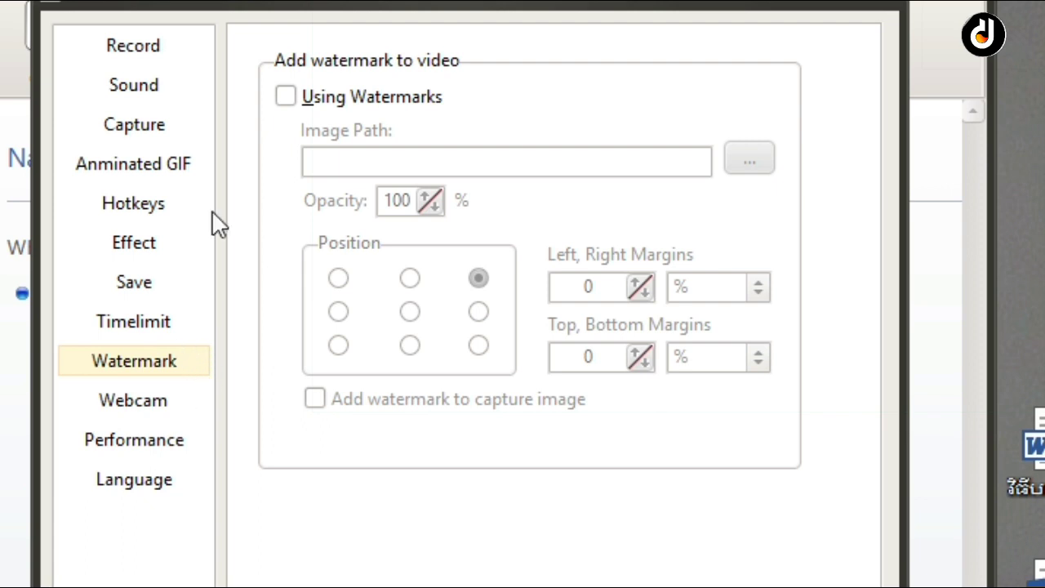
pyautogui.click(304, 100)
pyautogui.click(351, 159)
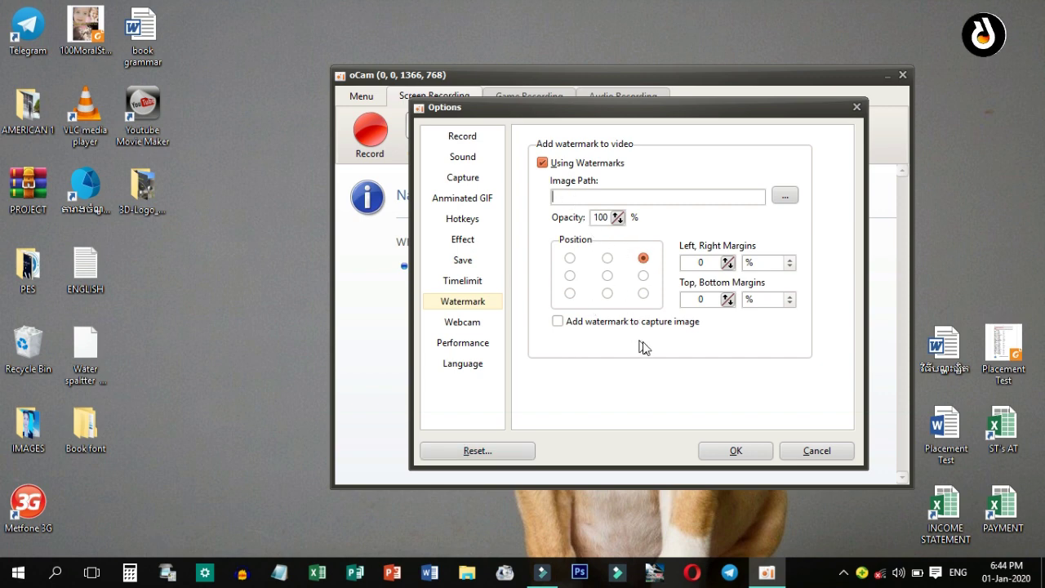
pyautogui.click(543, 164)
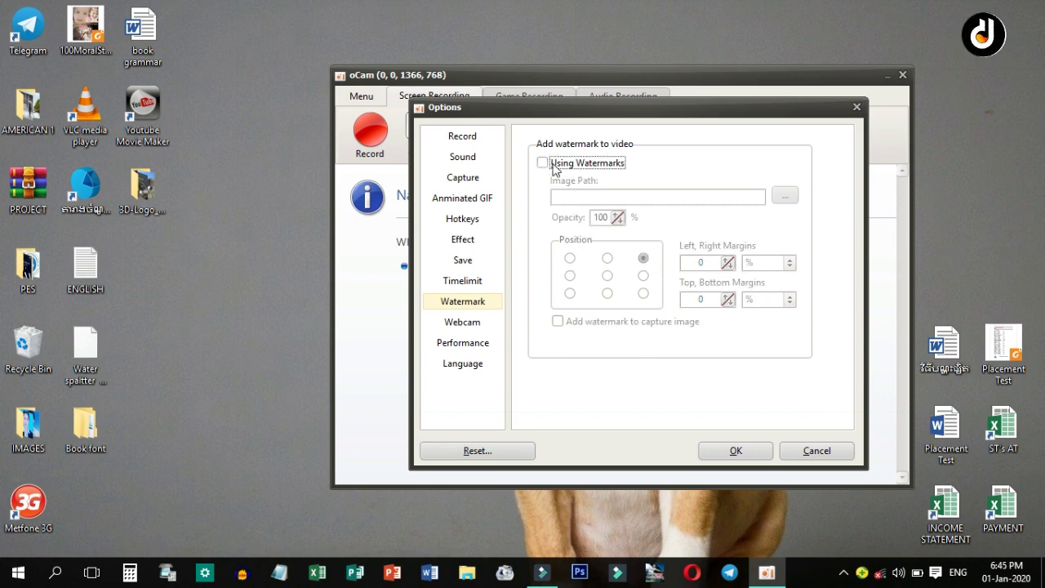
# Step: Accept the changed options and close the Options dialog
pyautogui.click(740, 448)
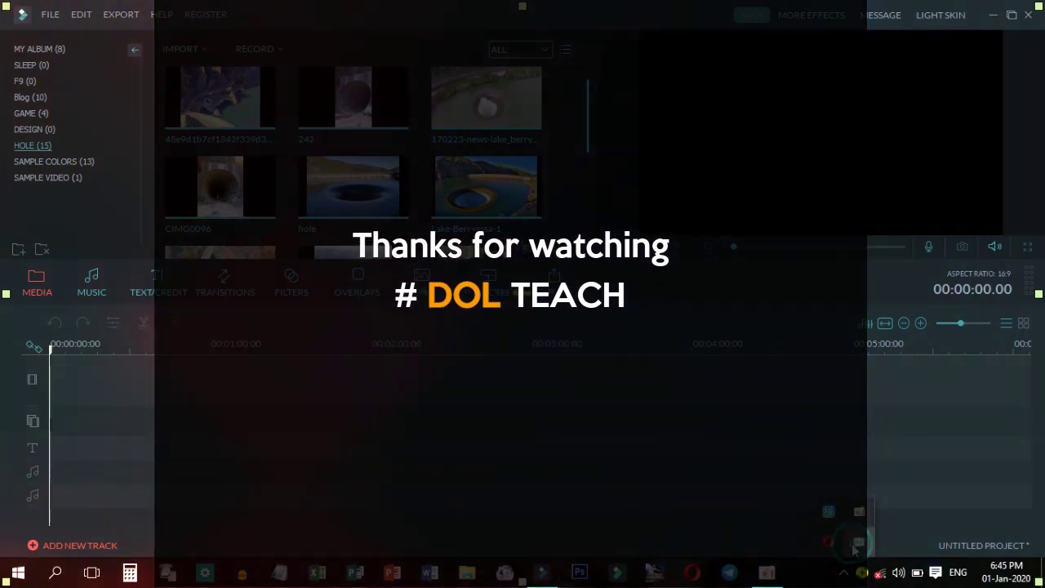
# Step: Switch to Wondershare Screen Recorder in the system tray and stop its running recording
pyautogui.rightClick(845, 571)
pyautogui.click(870, 476)
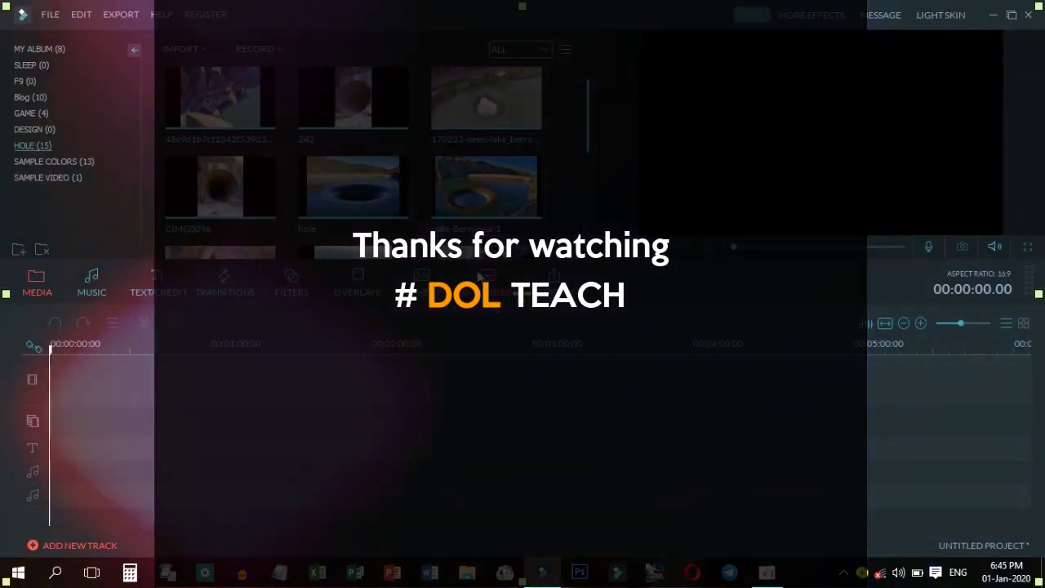
pyautogui.click(843, 573)
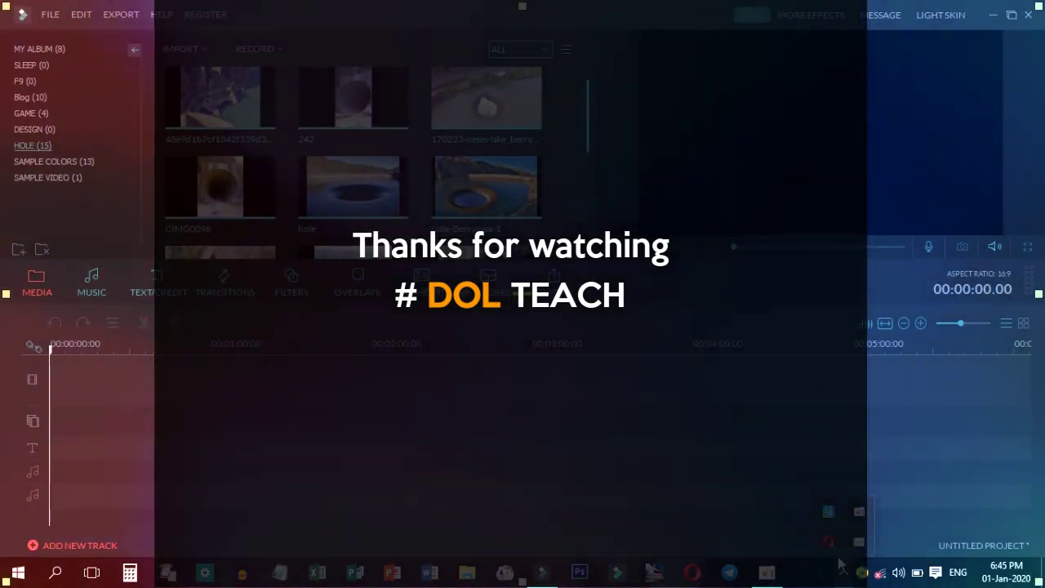
pyautogui.rightClick(853, 549)
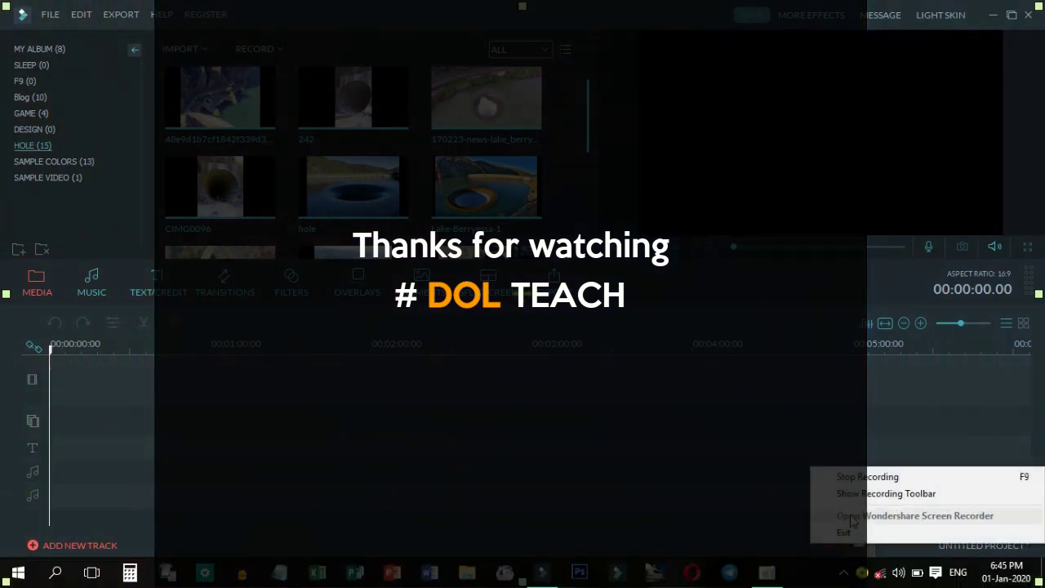
pyautogui.click(841, 474)
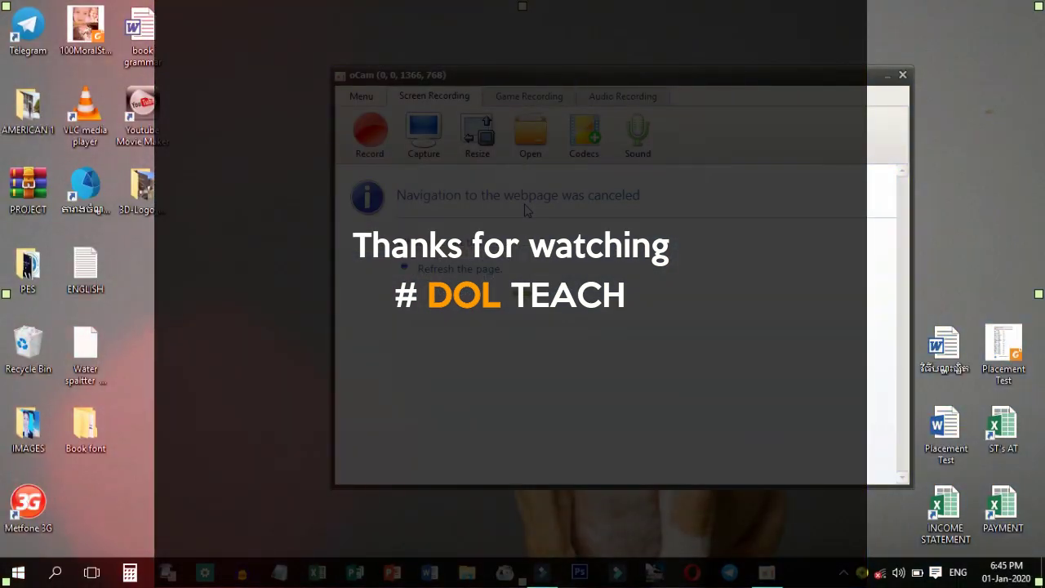